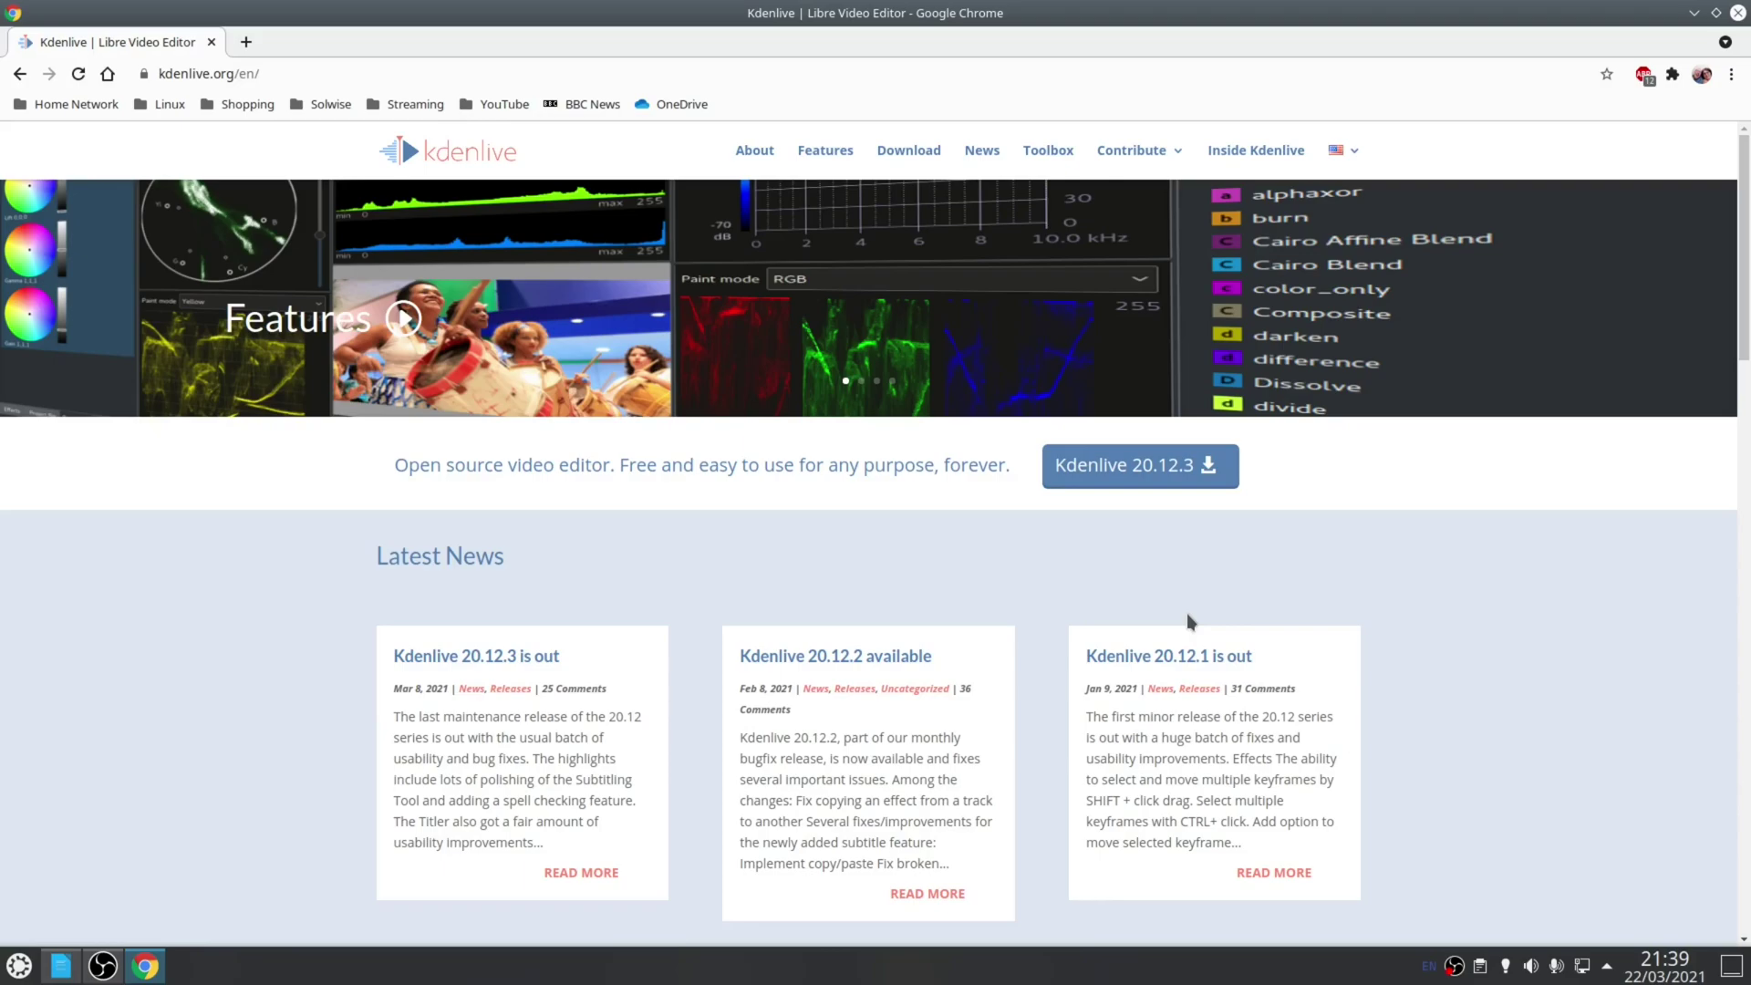
Close the Chrome window showing the Kdenlive site to reveal OBS's Auto-Configuration Wizard.
key("alt+F4")
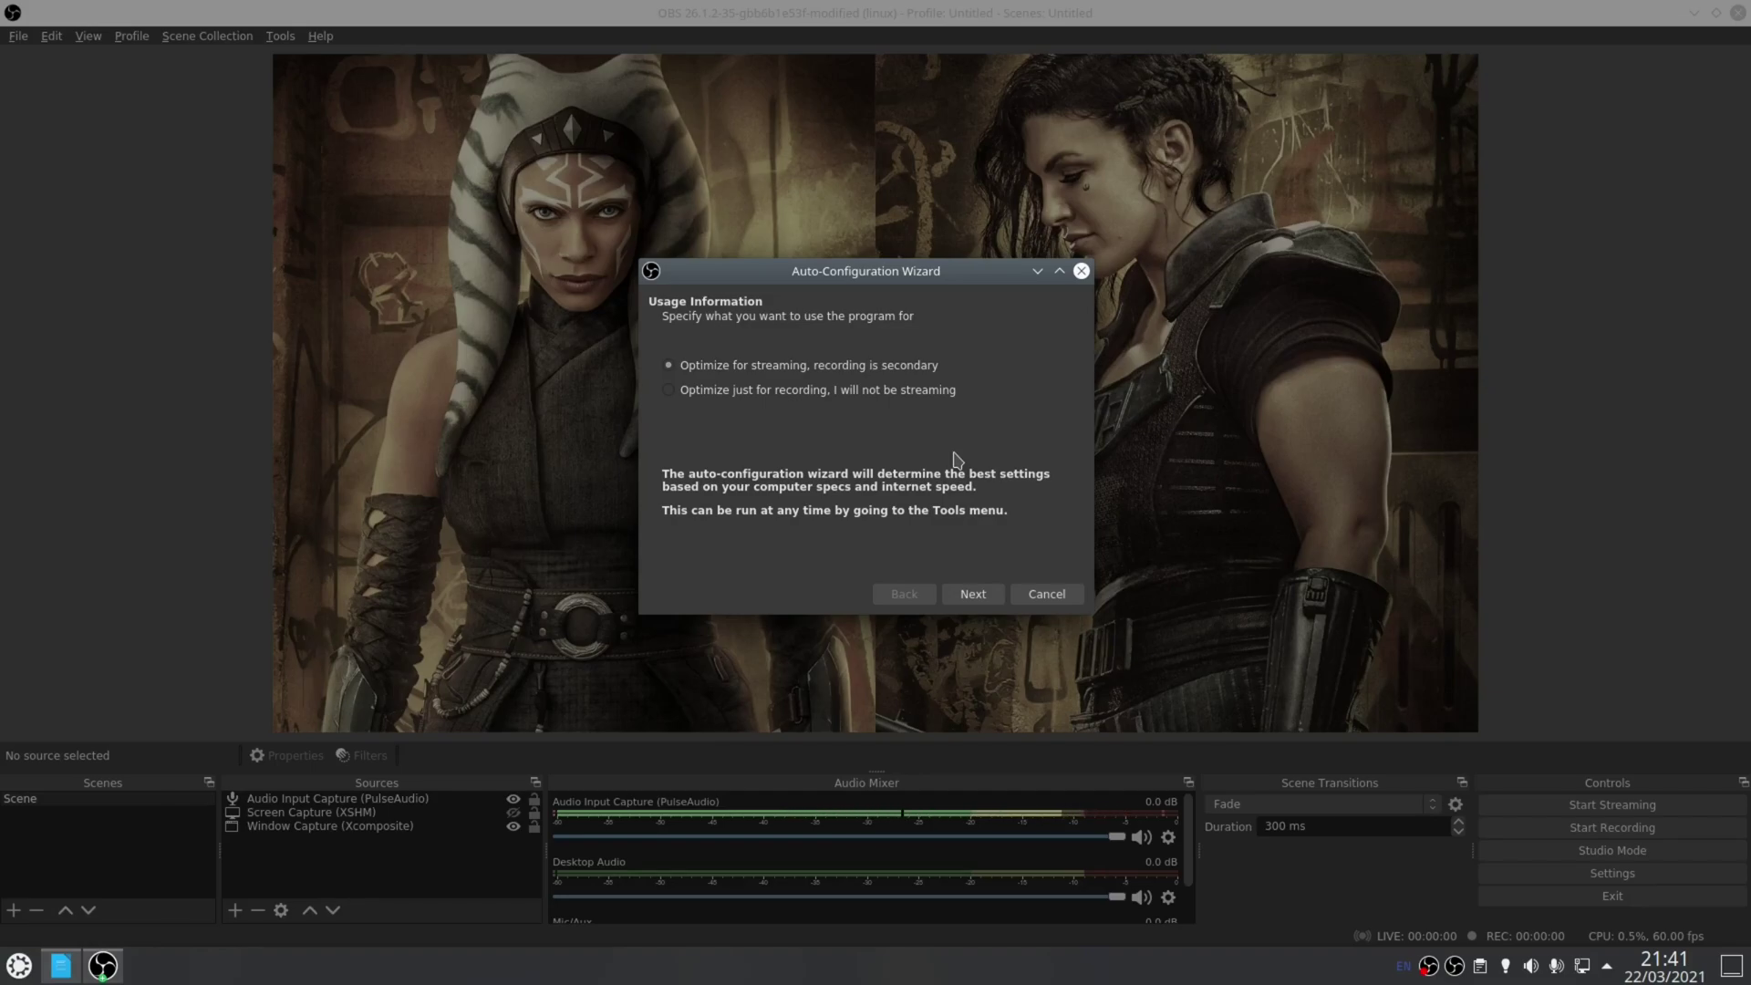
Choose 'Optimize just for recording' in the wizard and apply its recommended video settings.
left_click(843, 390)
left_click(972, 594)
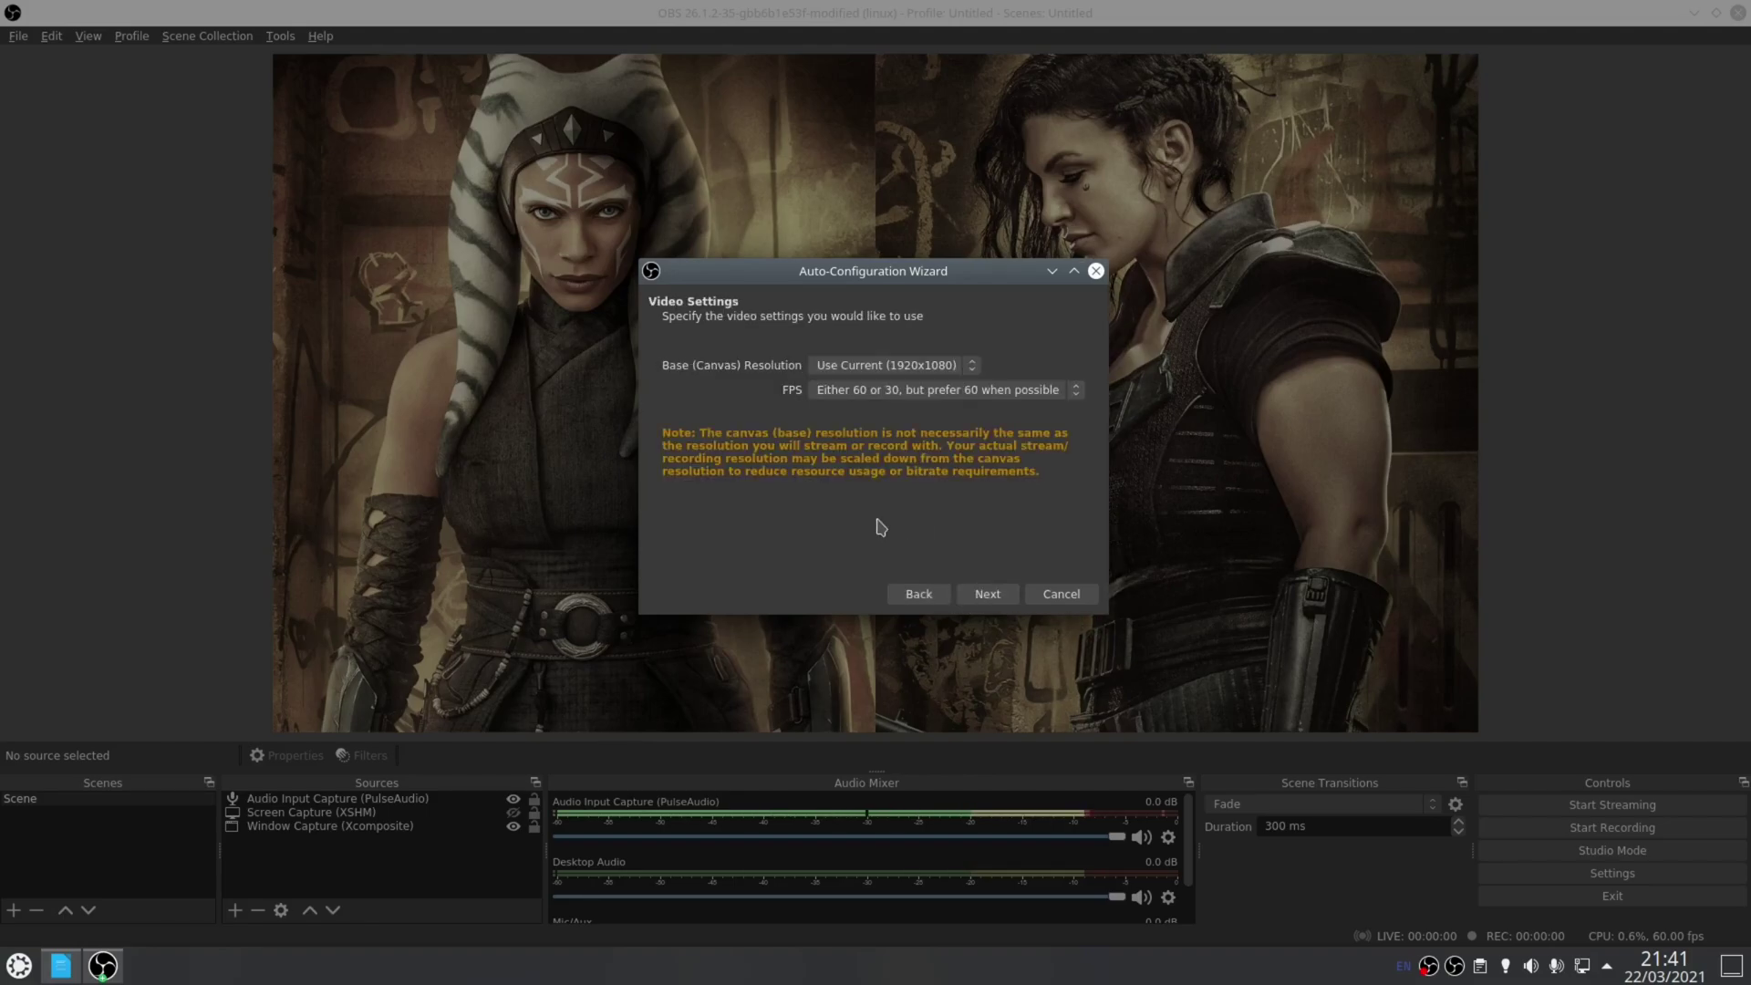
left_click(988, 594)
left_click(985, 595)
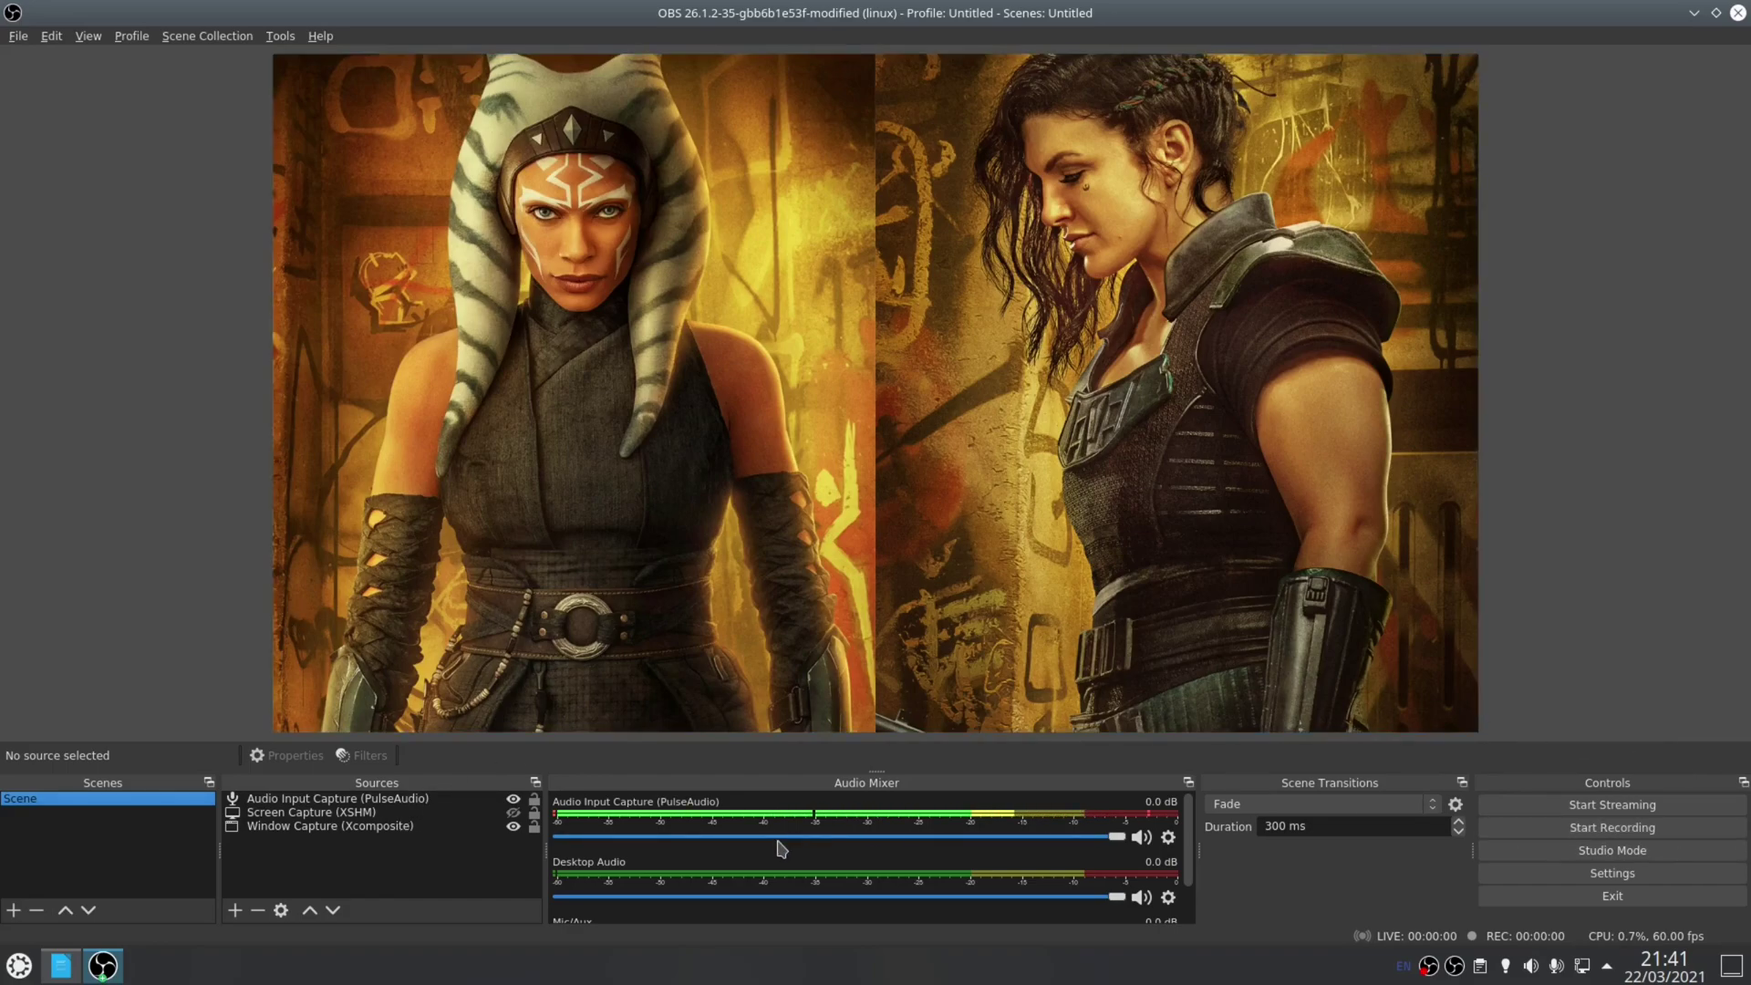
Glance at the source types list, then inspect the Screen Capture (XSHM) and Window Capture (Xcomposite) sources.
left_click(237, 910)
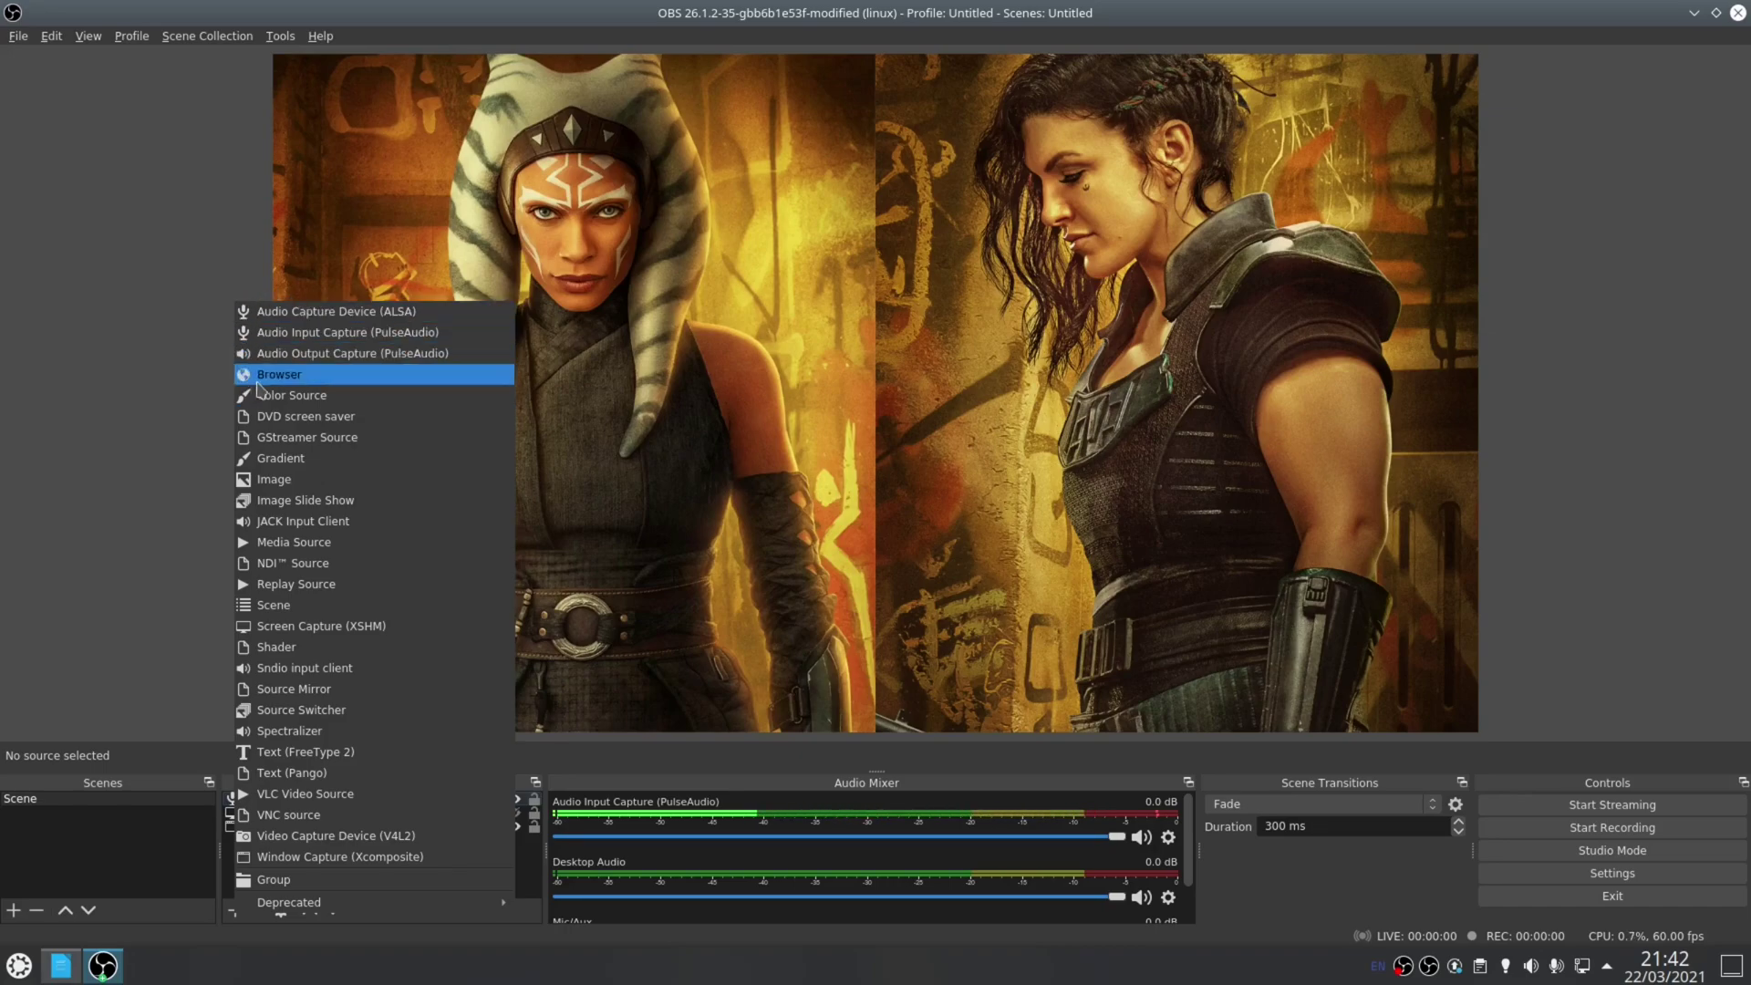
left_click(156, 293)
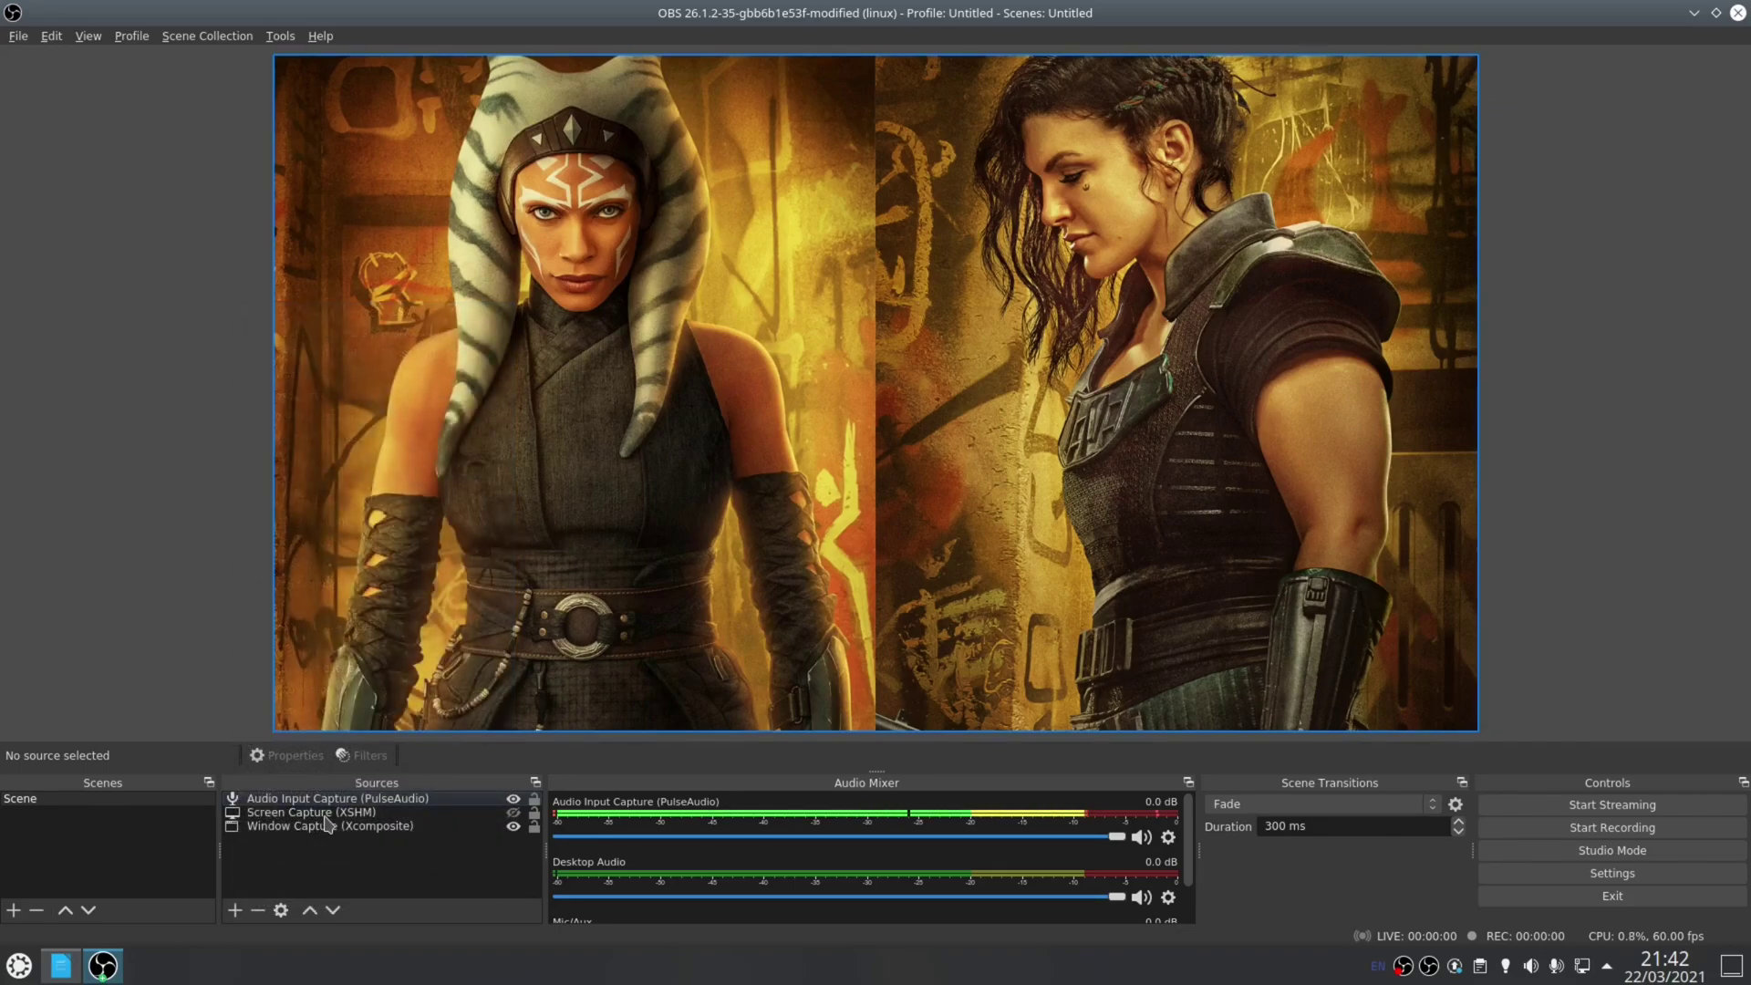
left_click(325, 817)
left_click(334, 828)
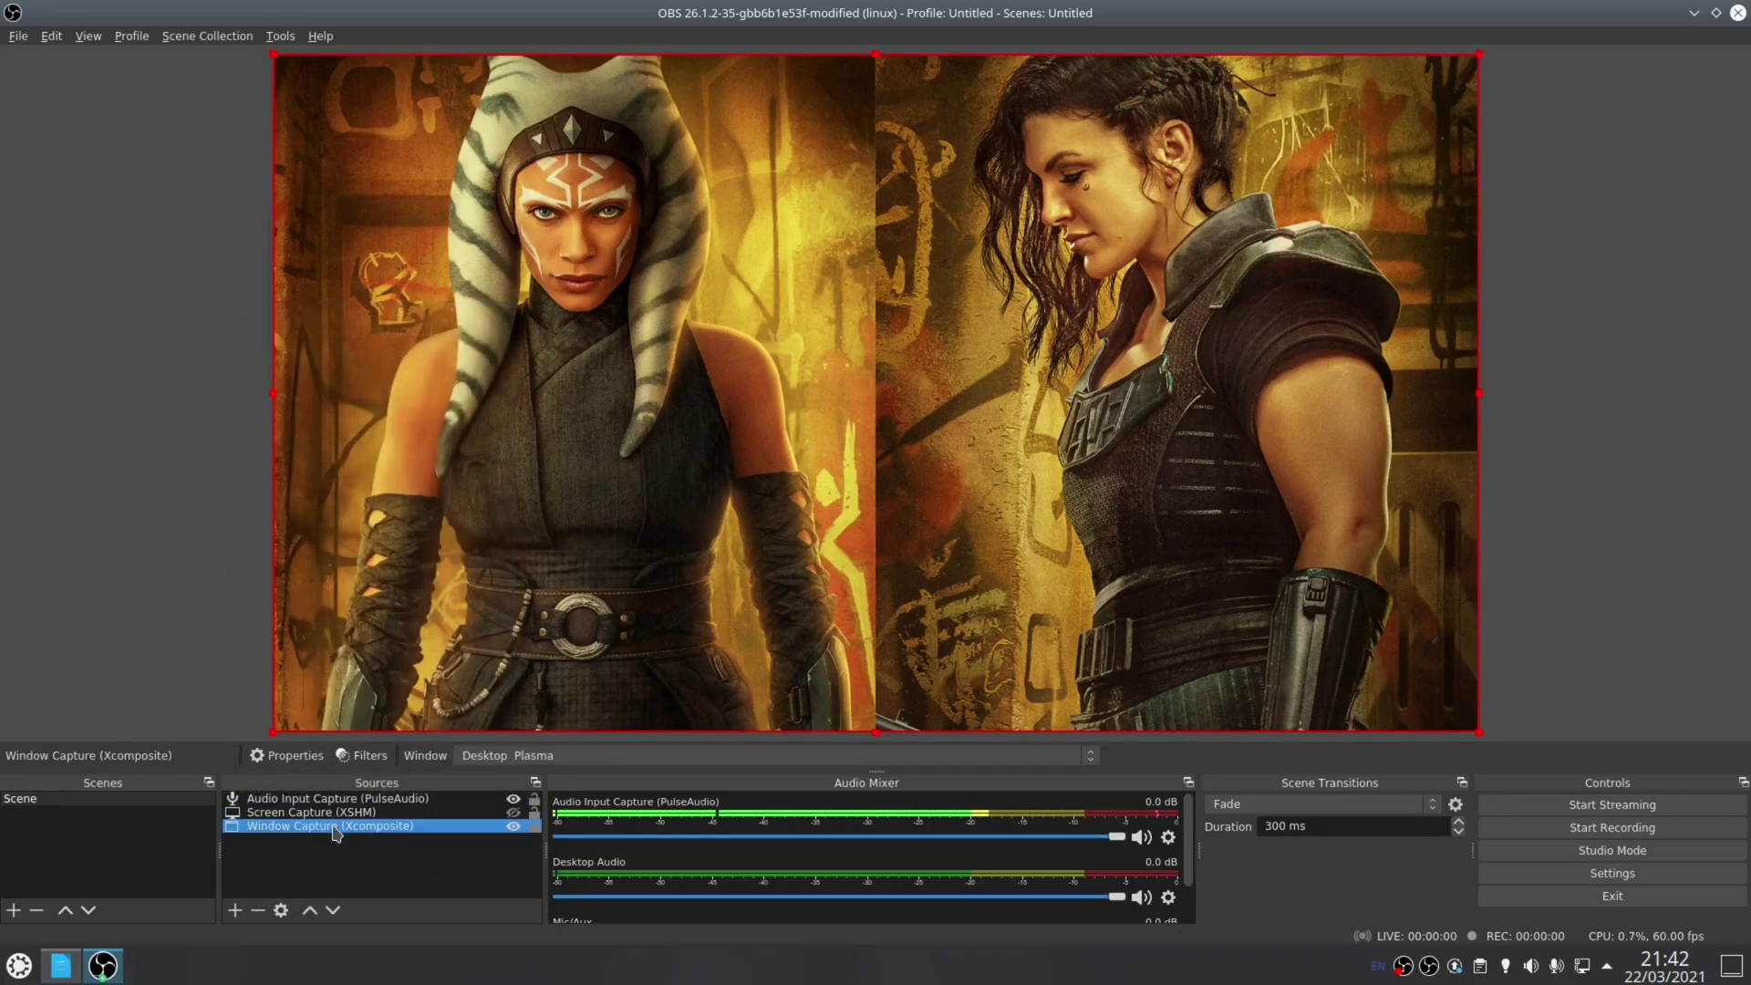
left_click(356, 814)
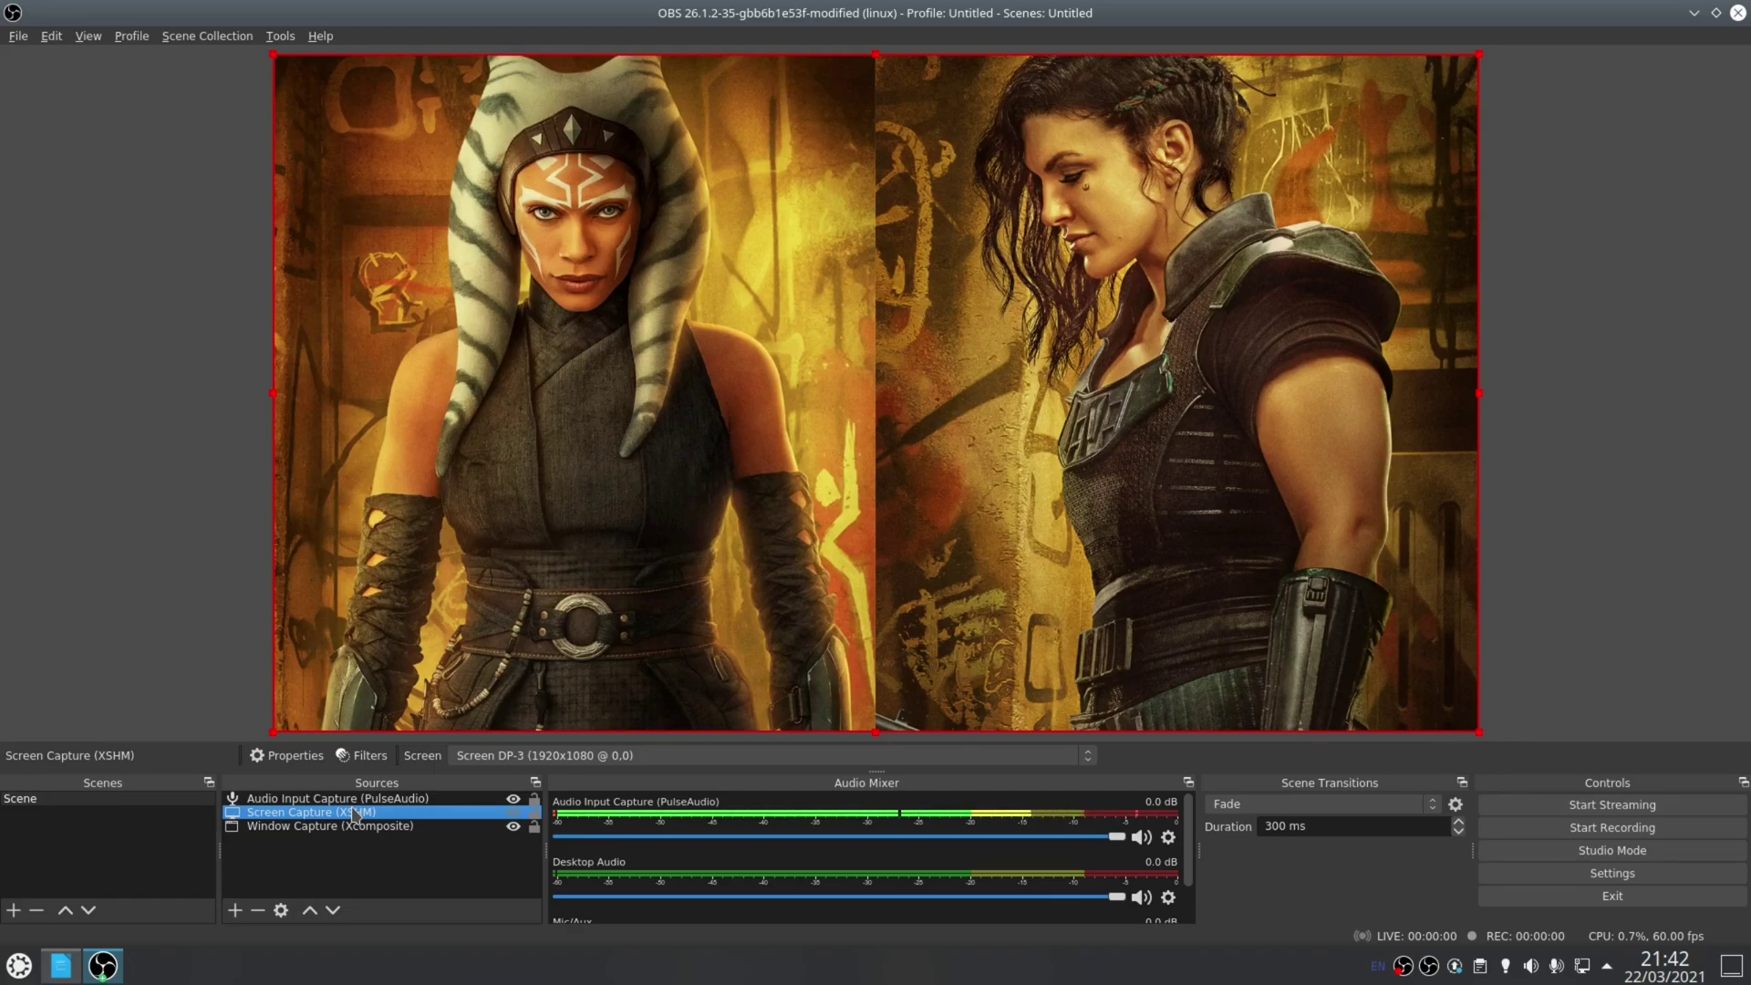
left_click(365, 826)
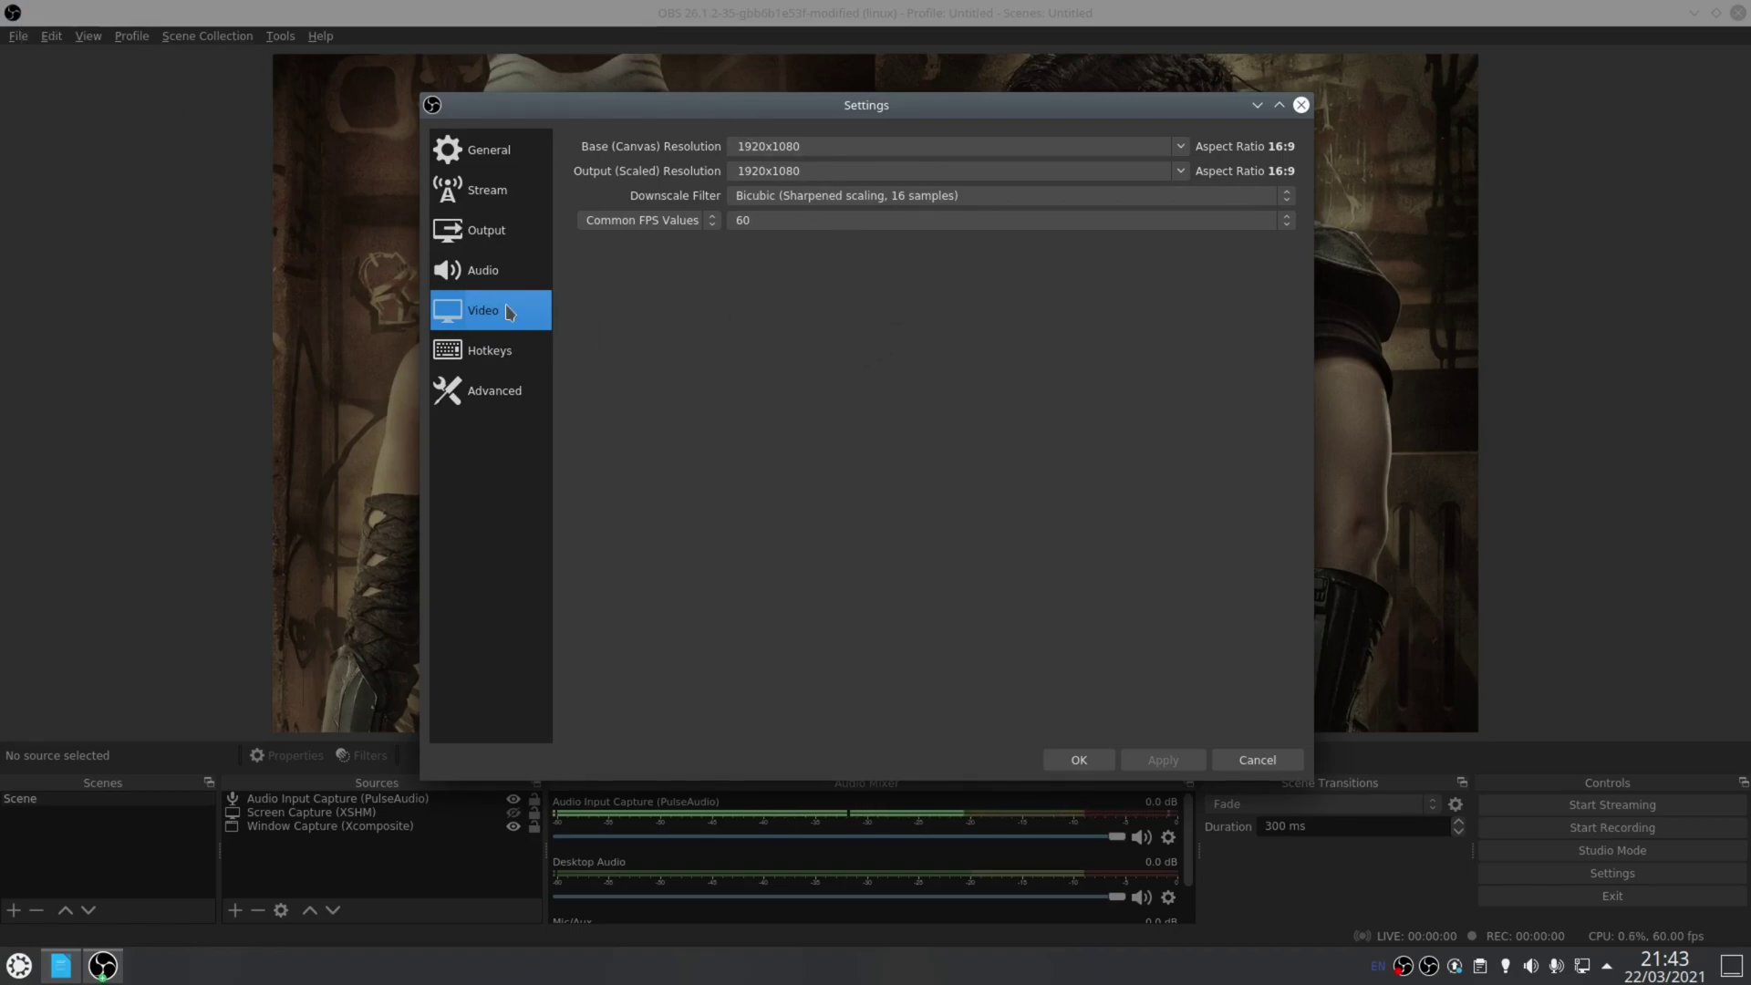
In Output settings, keep High Quality, Medium File Size and mp4, review encoders, then go to Hotkeys.
left_click(486, 230)
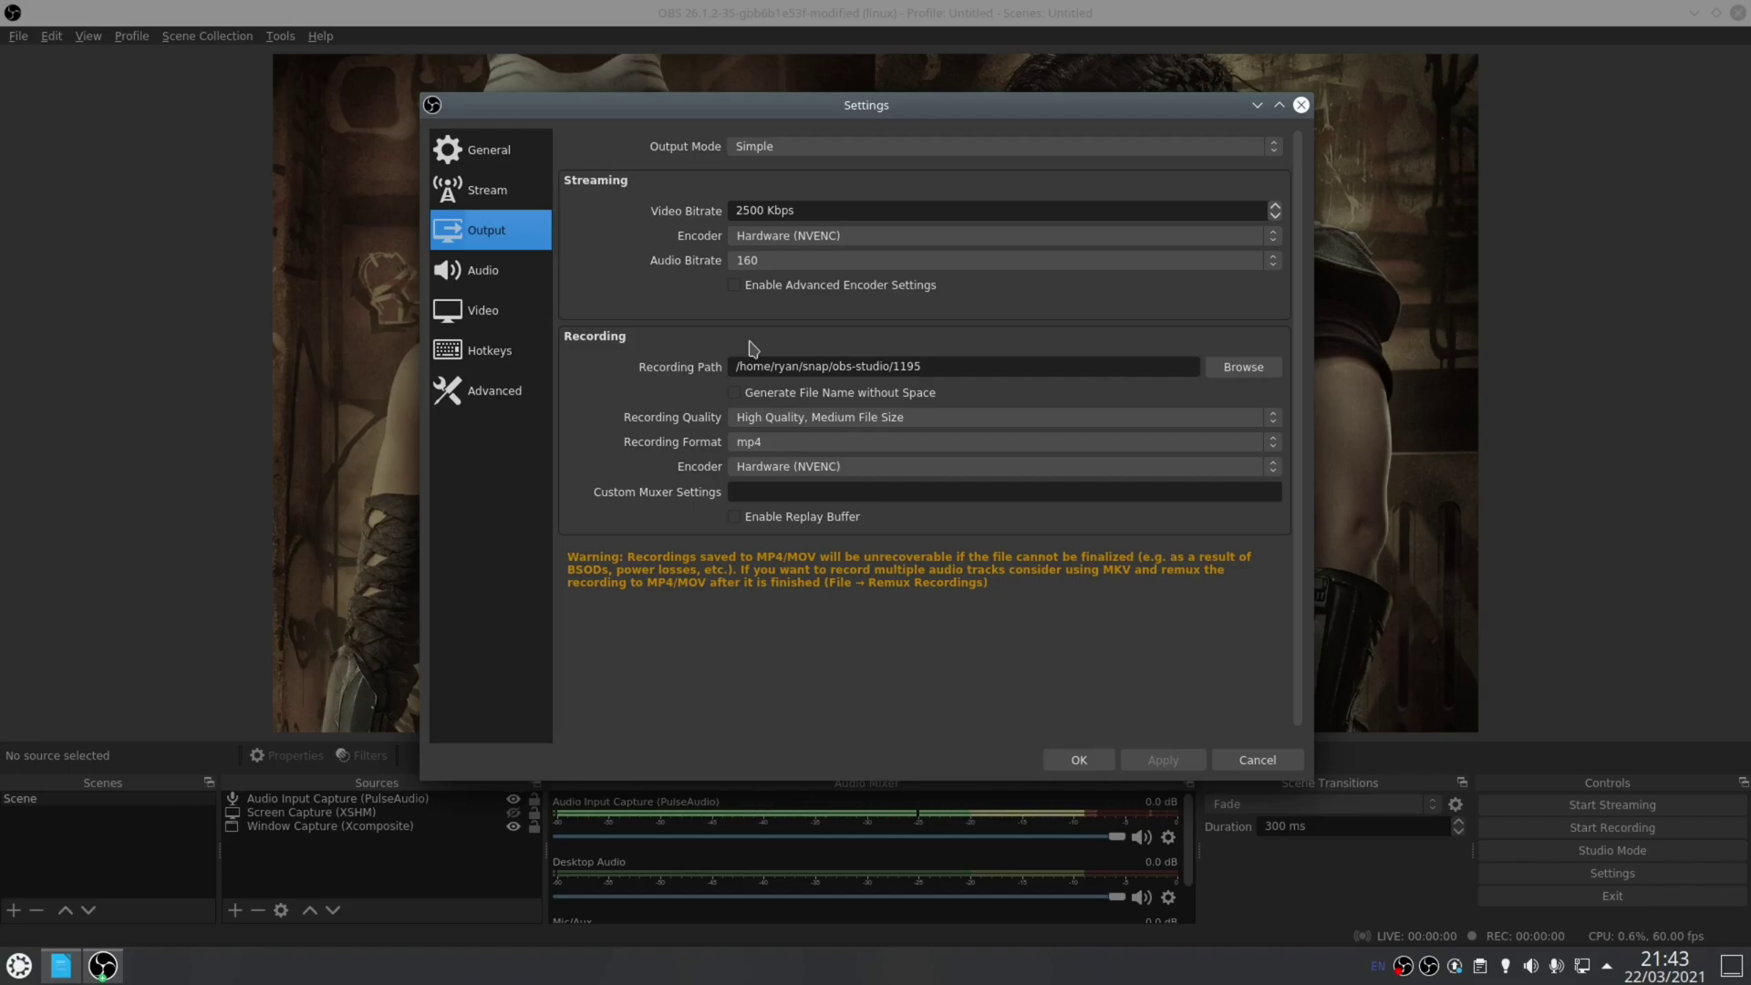
left_click(796, 416)
left_click(799, 421)
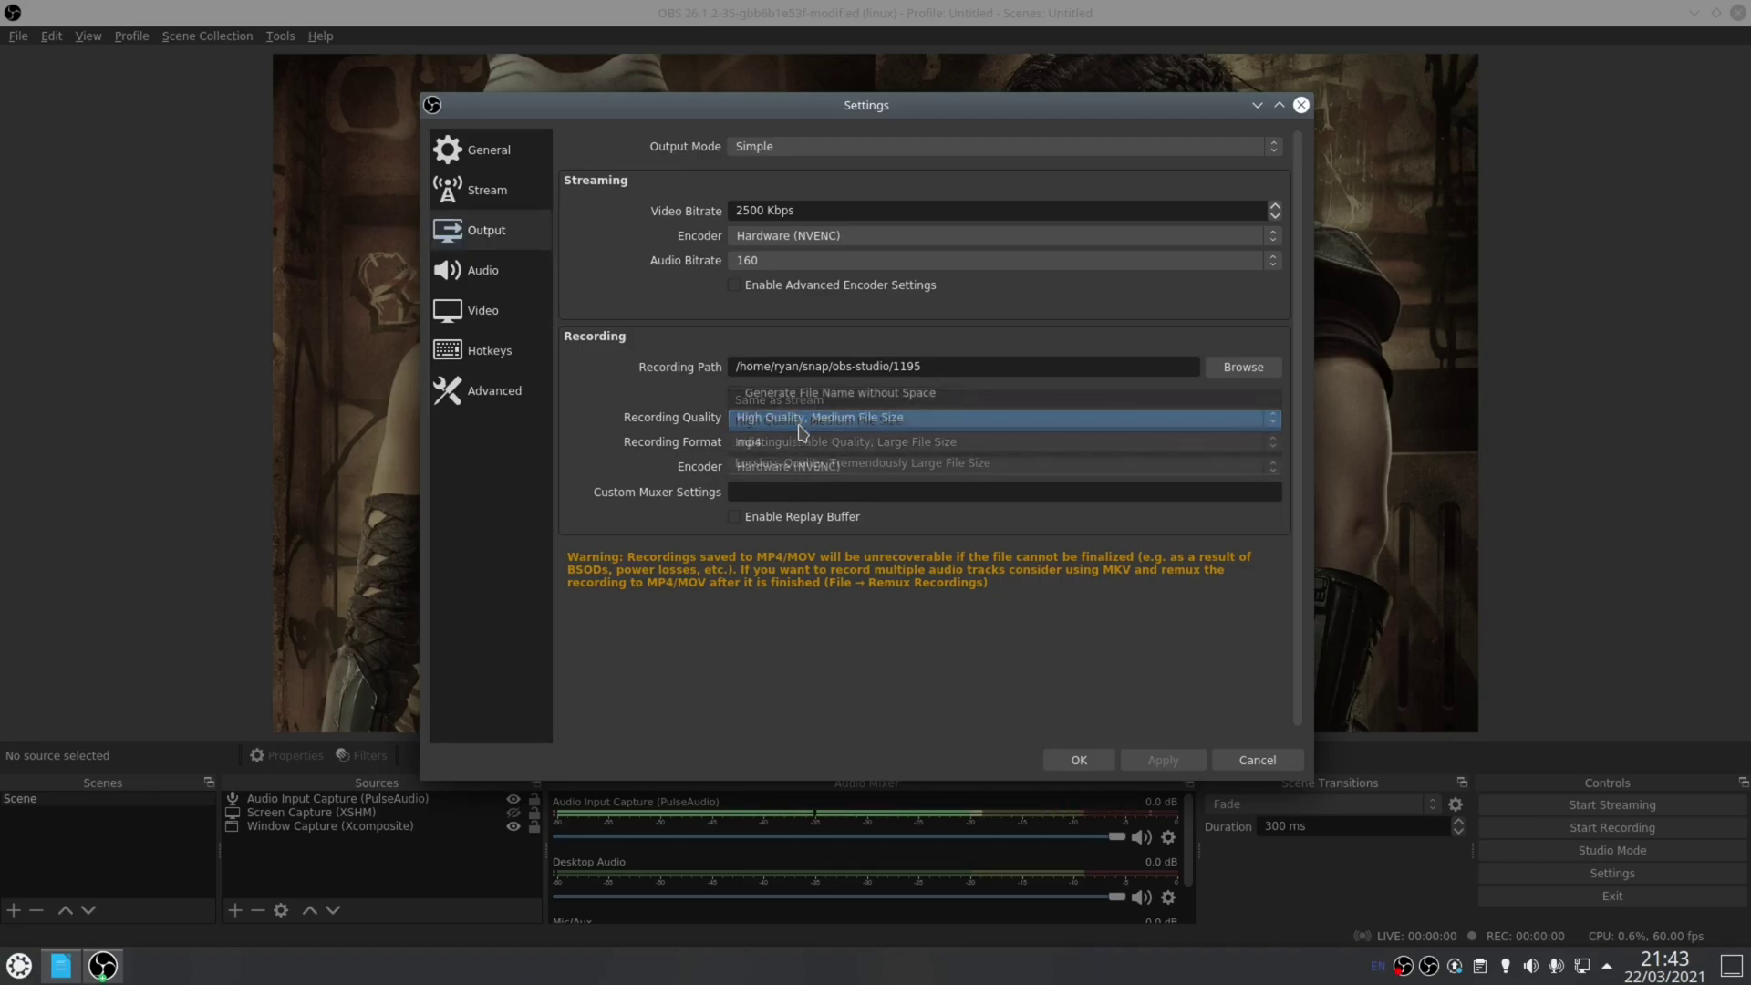
left_click(793, 443)
left_click(795, 446)
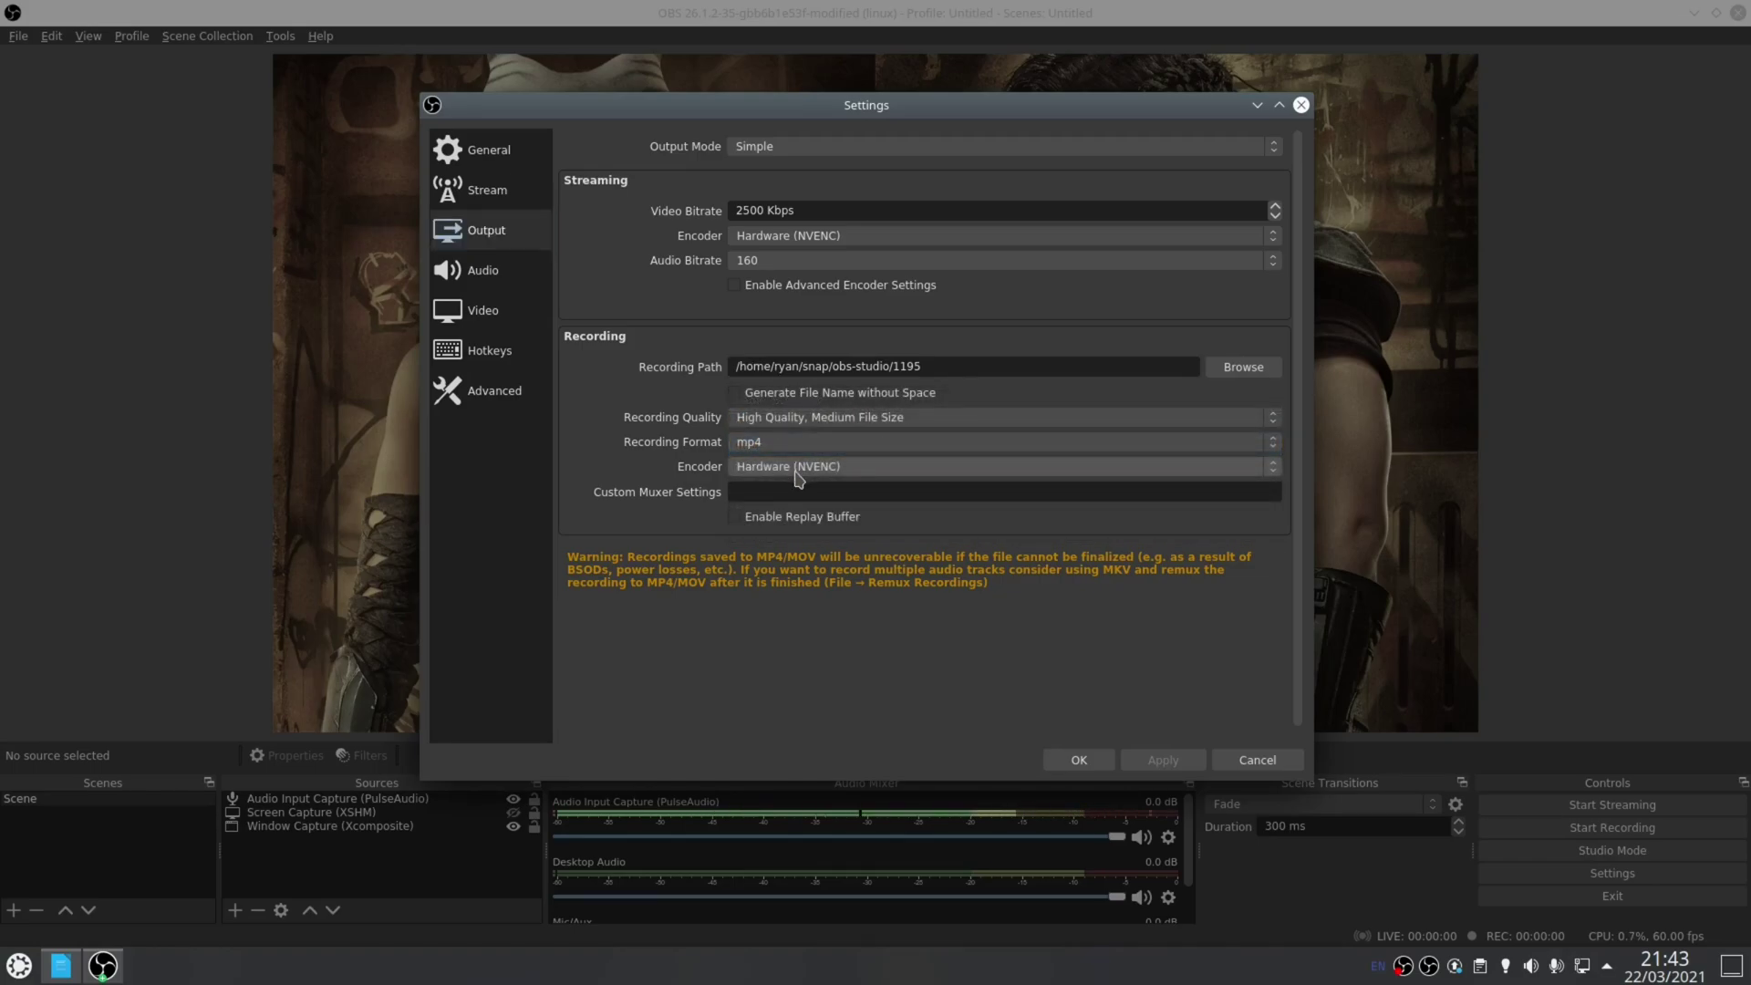
left_click(800, 471)
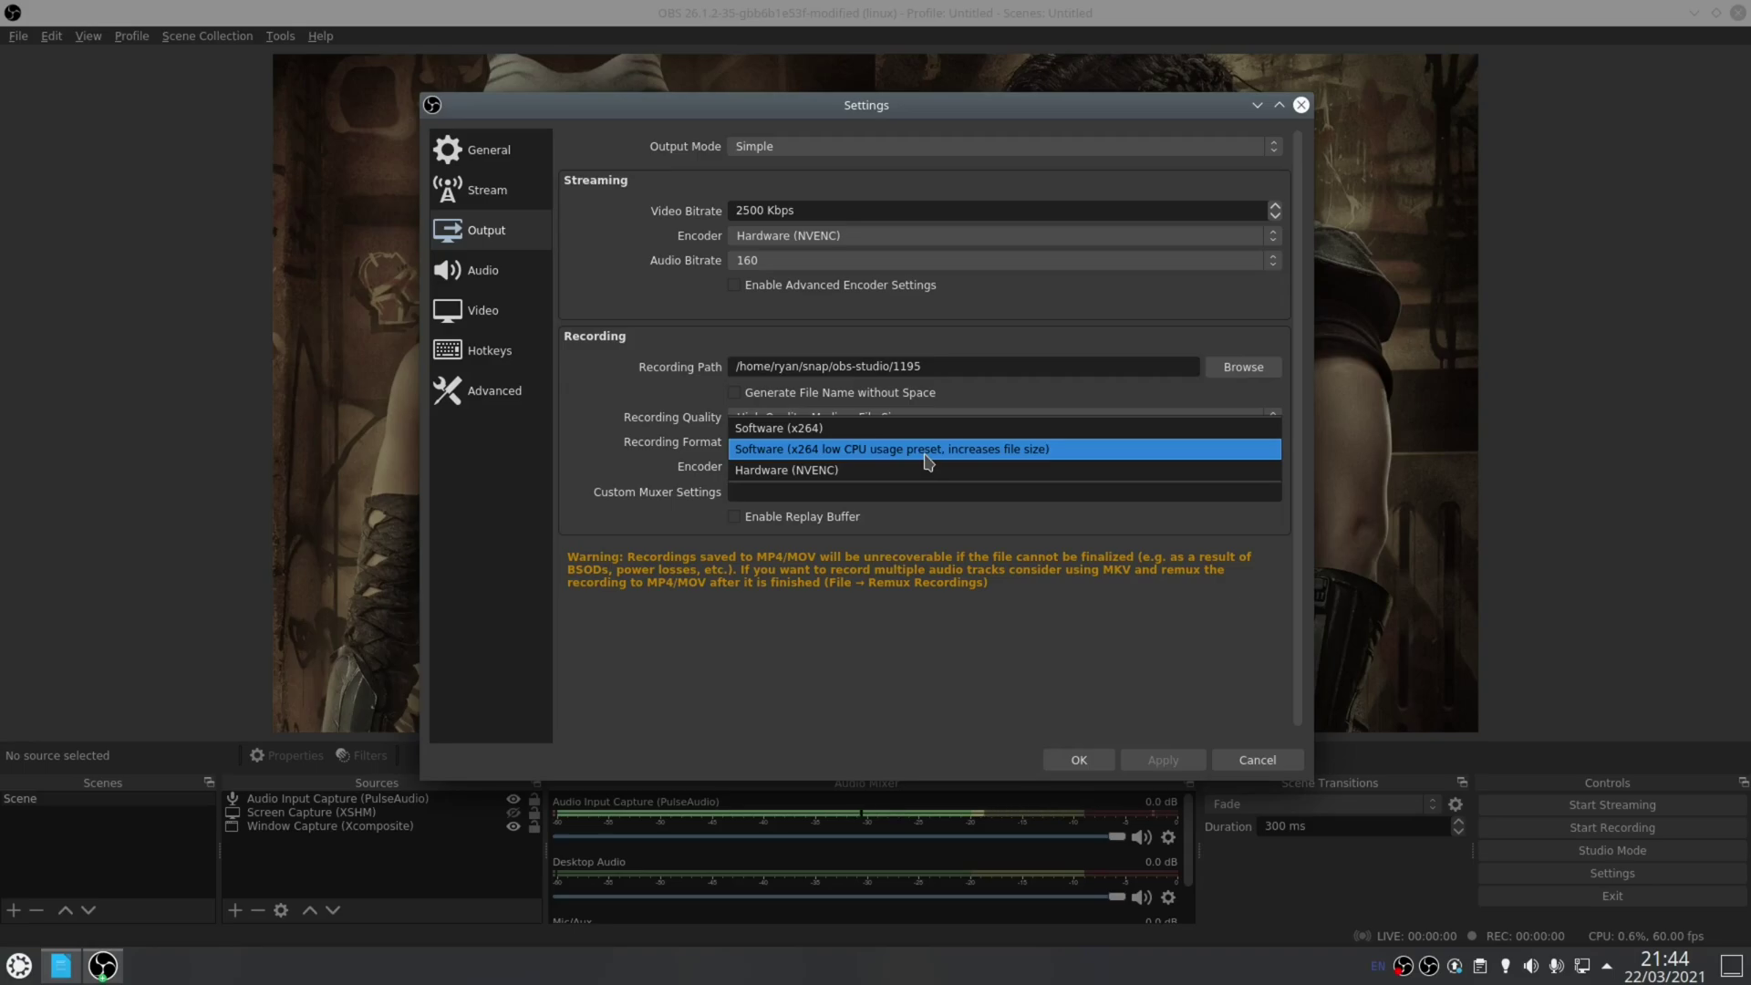
left_click(490, 350)
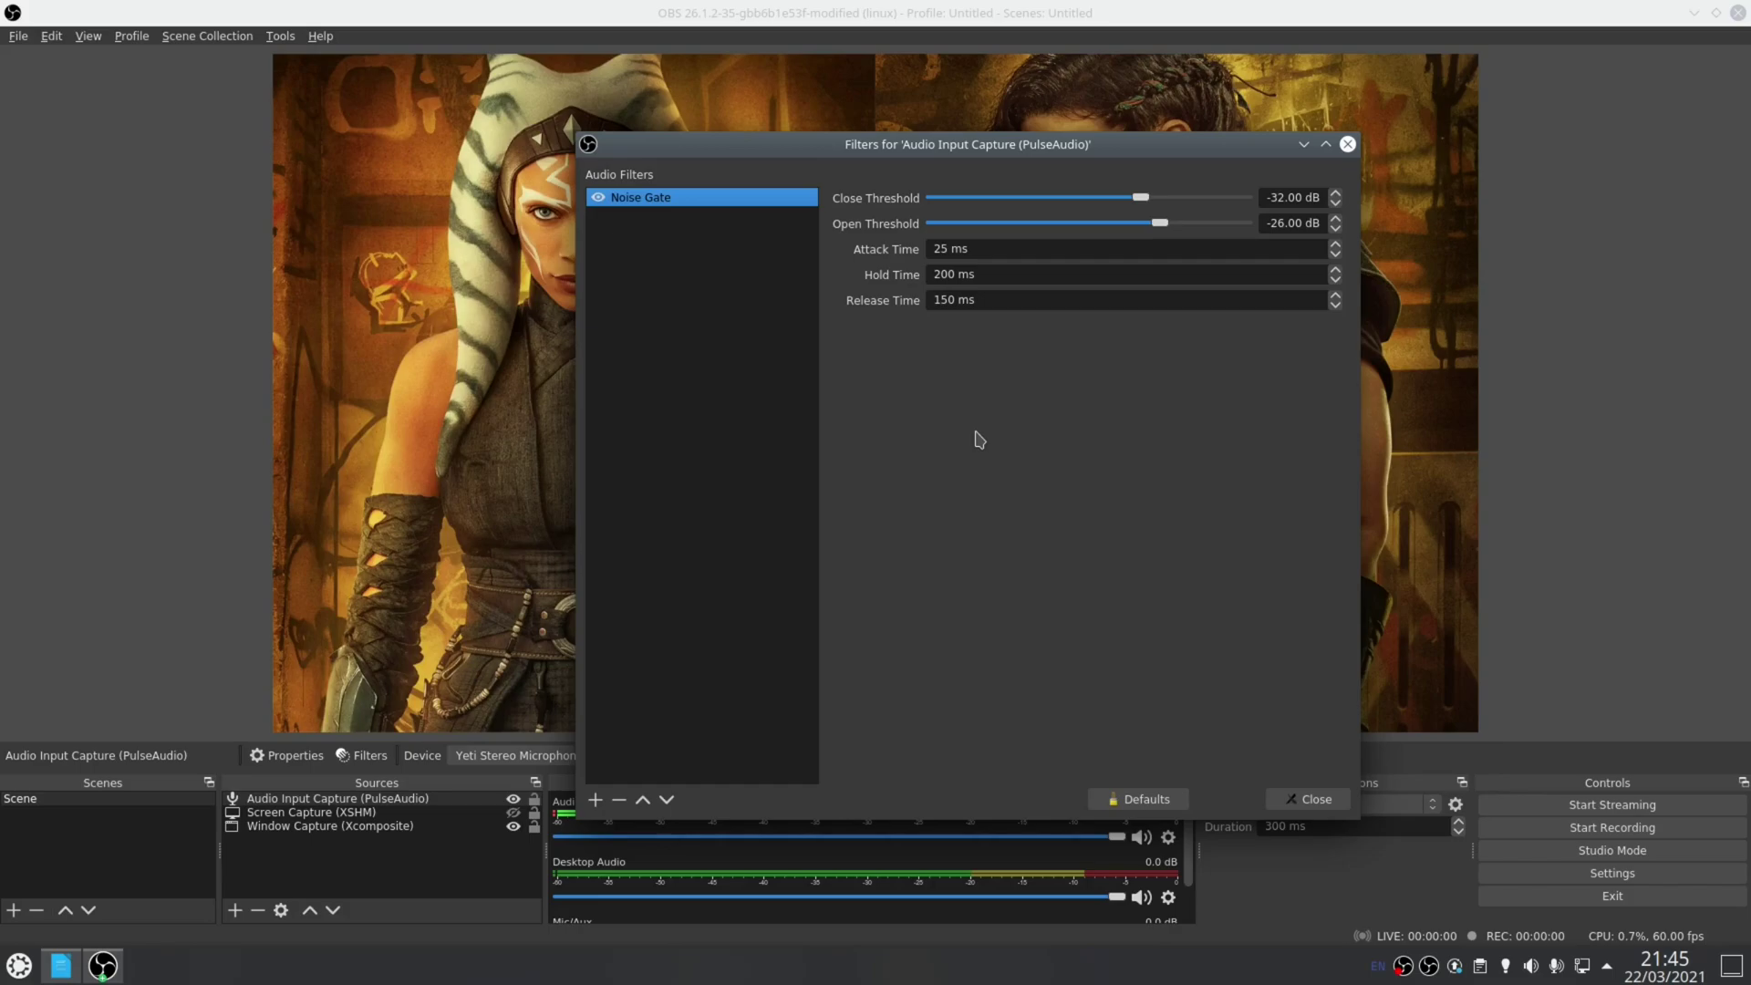
Close the audio filters window with the Noise Gate at -32 dB close and -26 dB open.
key("Escape")
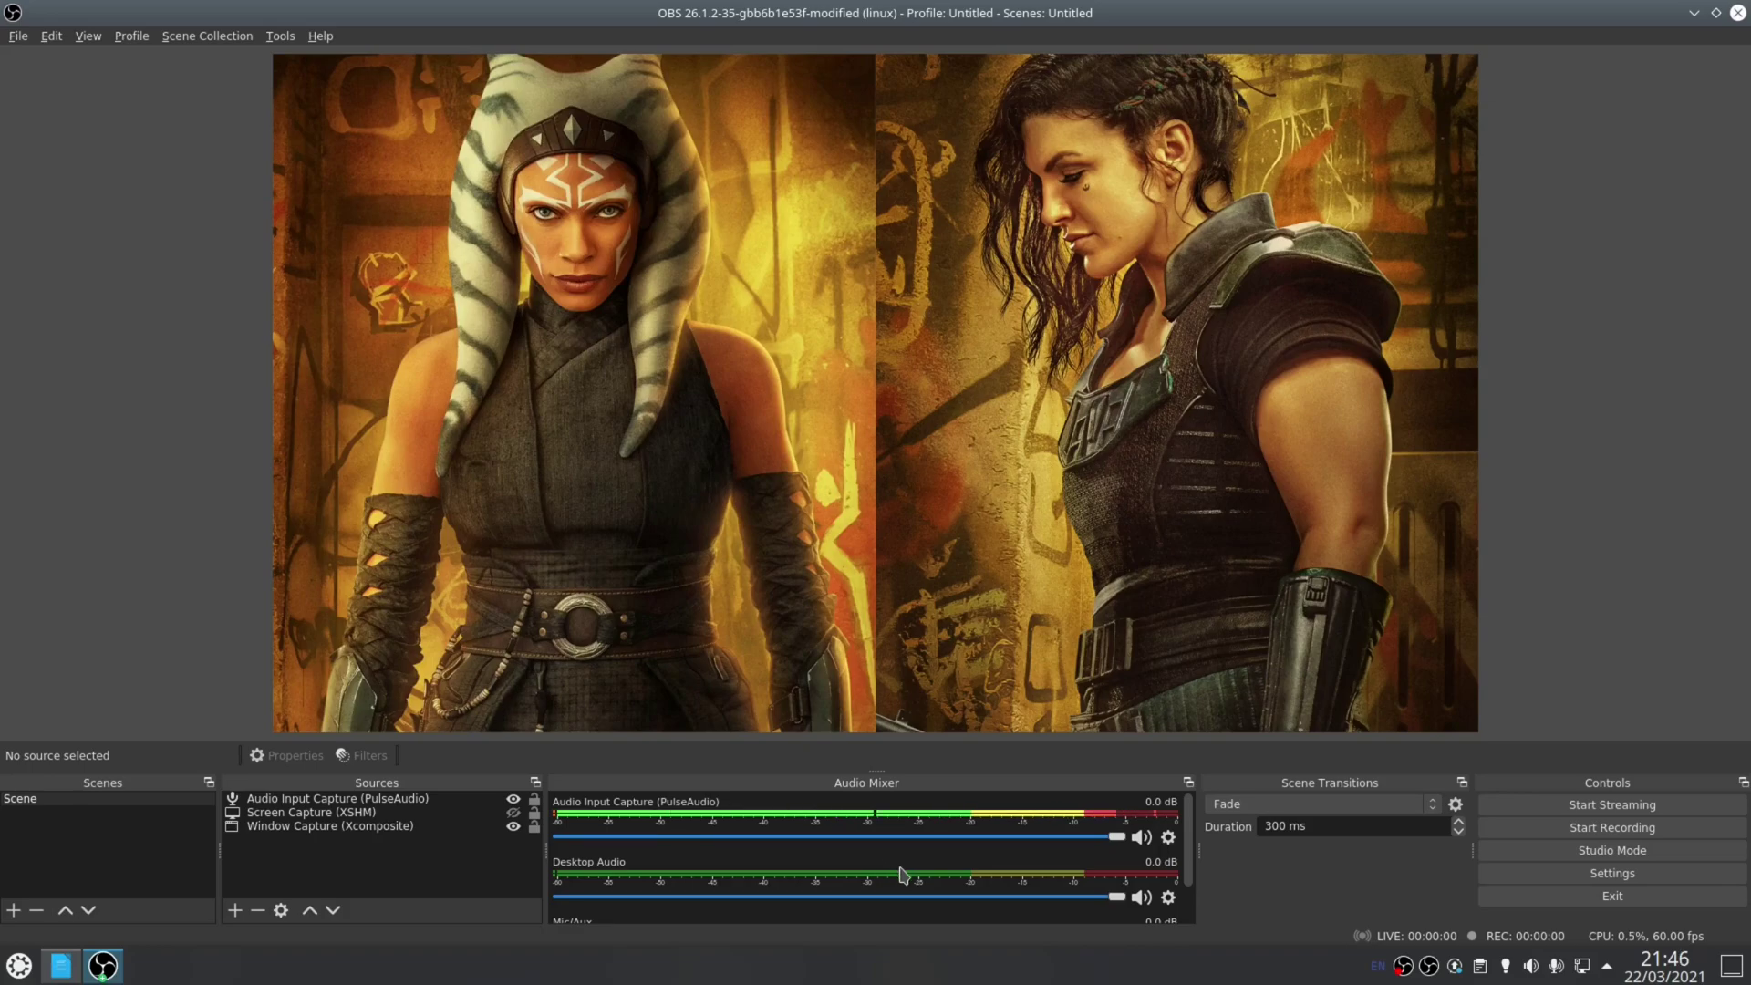
Scroll the Audio Mixer panel to review the Audio Input Capture levels.
scroll(942, 884, "down", 1)
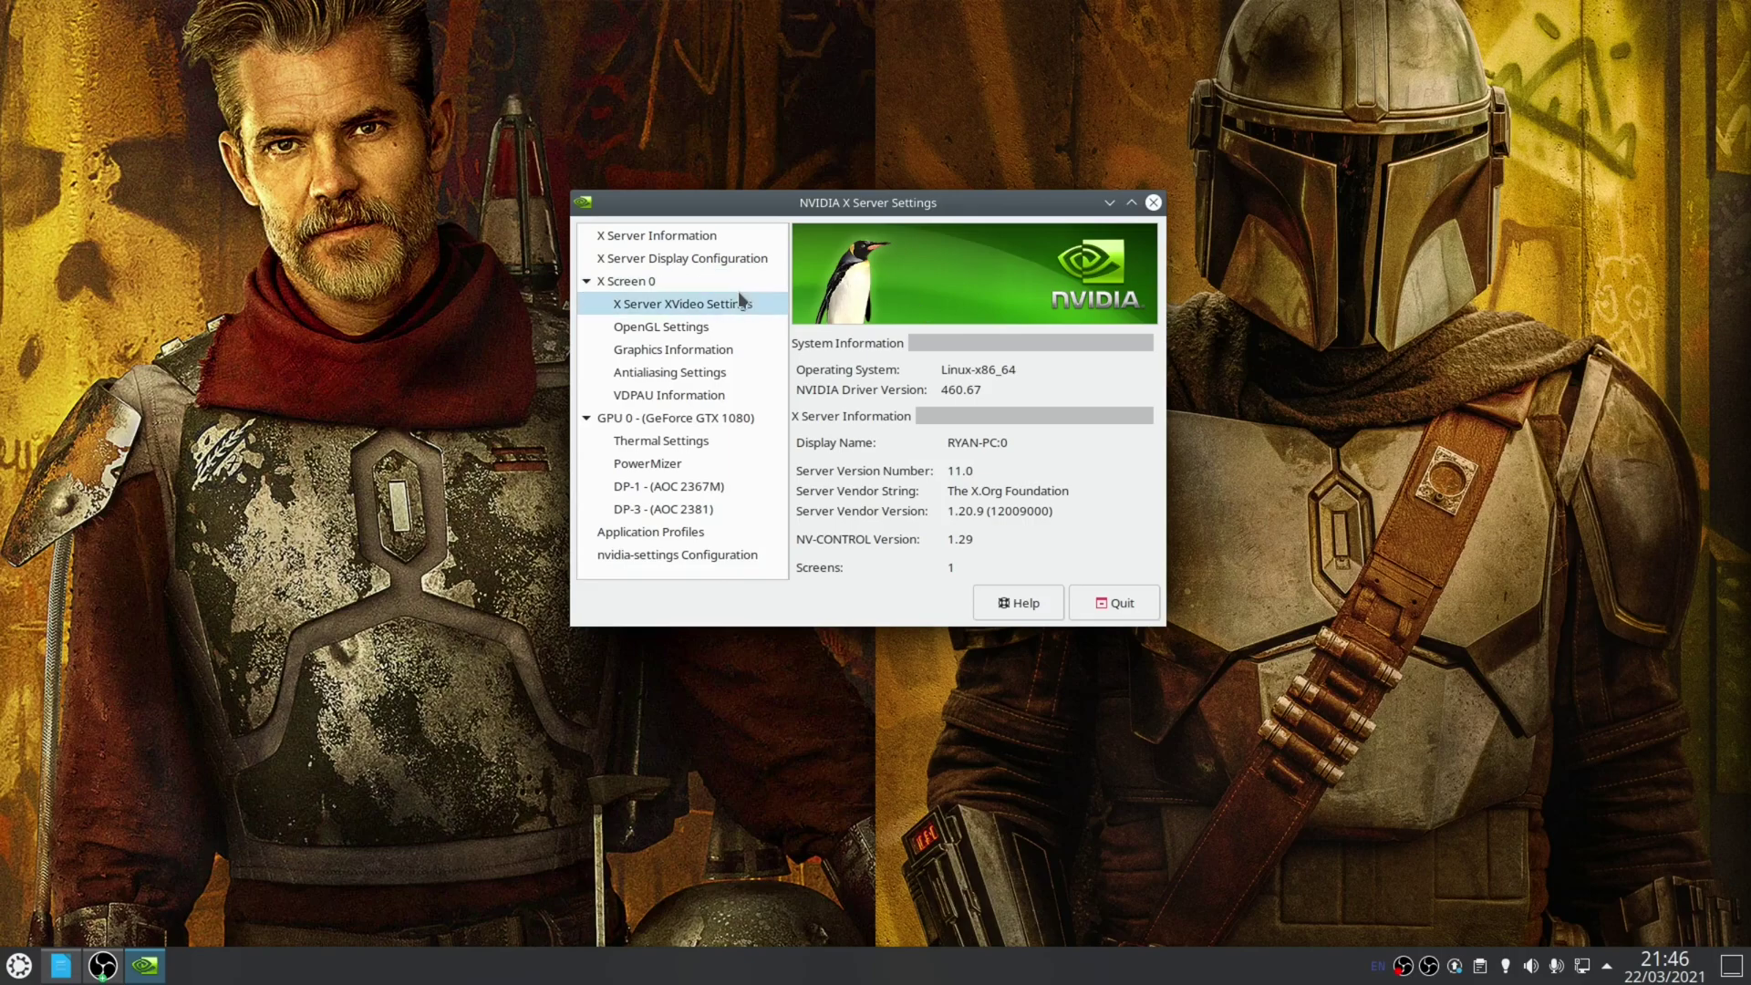
Show the OpenGL Settings, leaving Sync to VBlank on and Allow Flipping off.
left_click(731, 326)
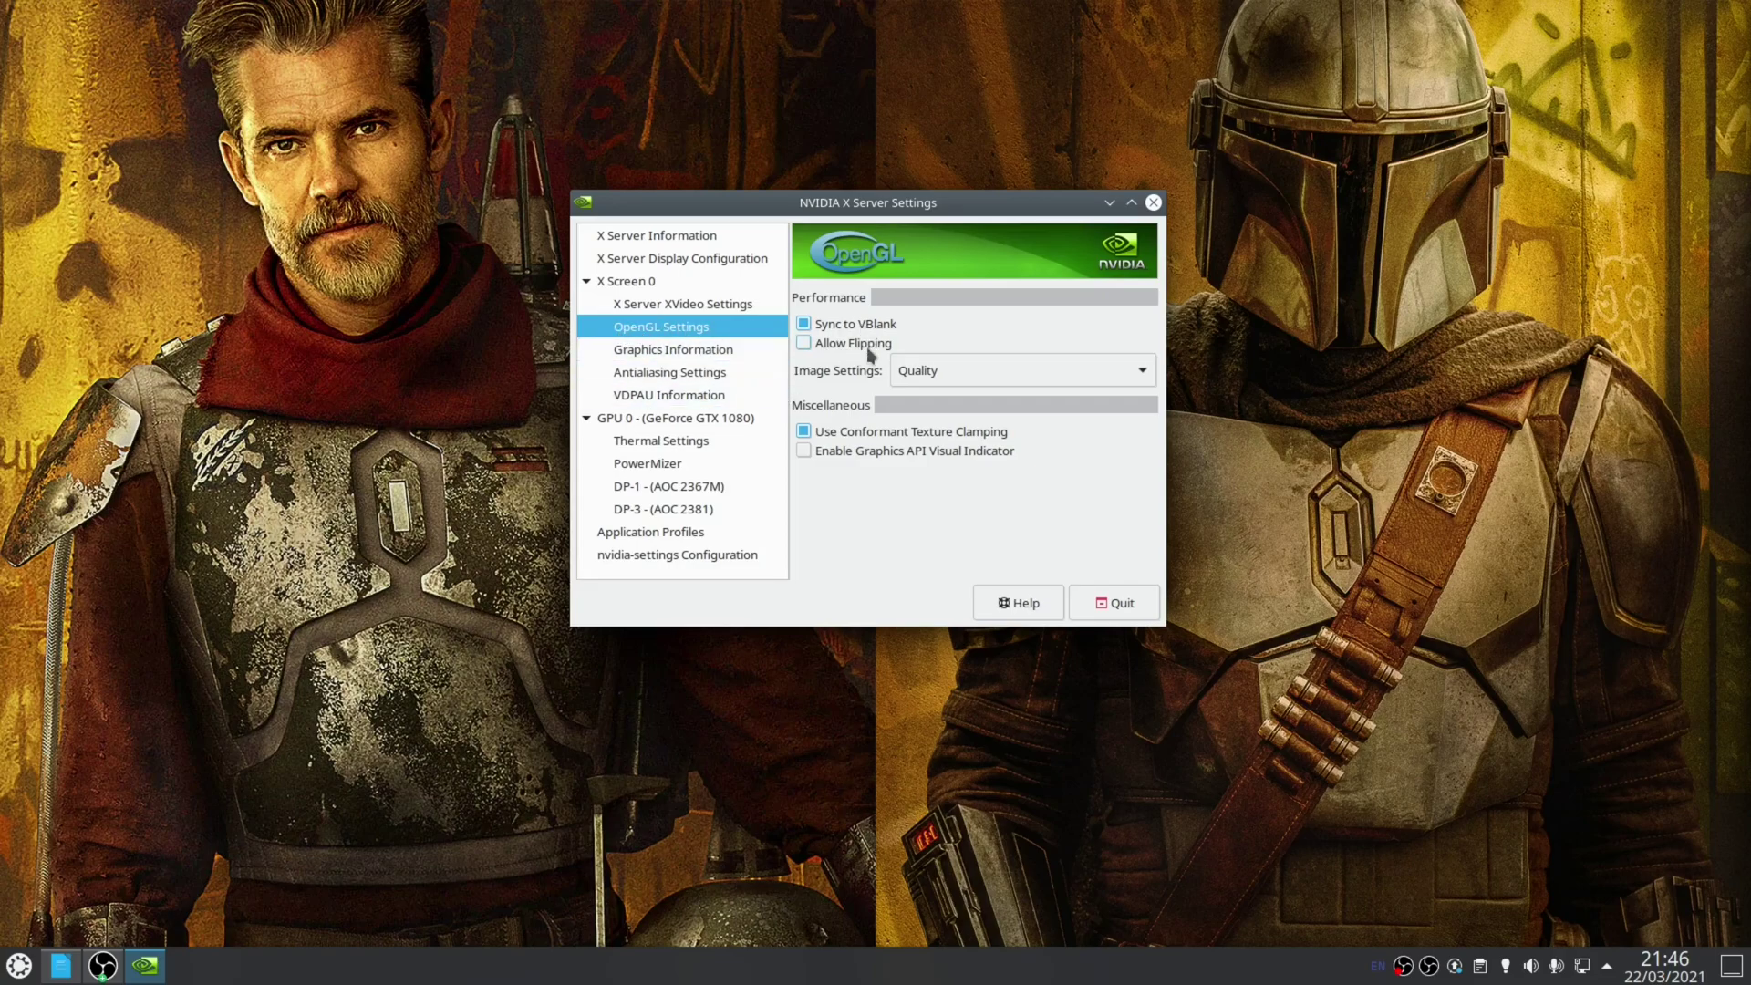
mouse_move(871, 356)
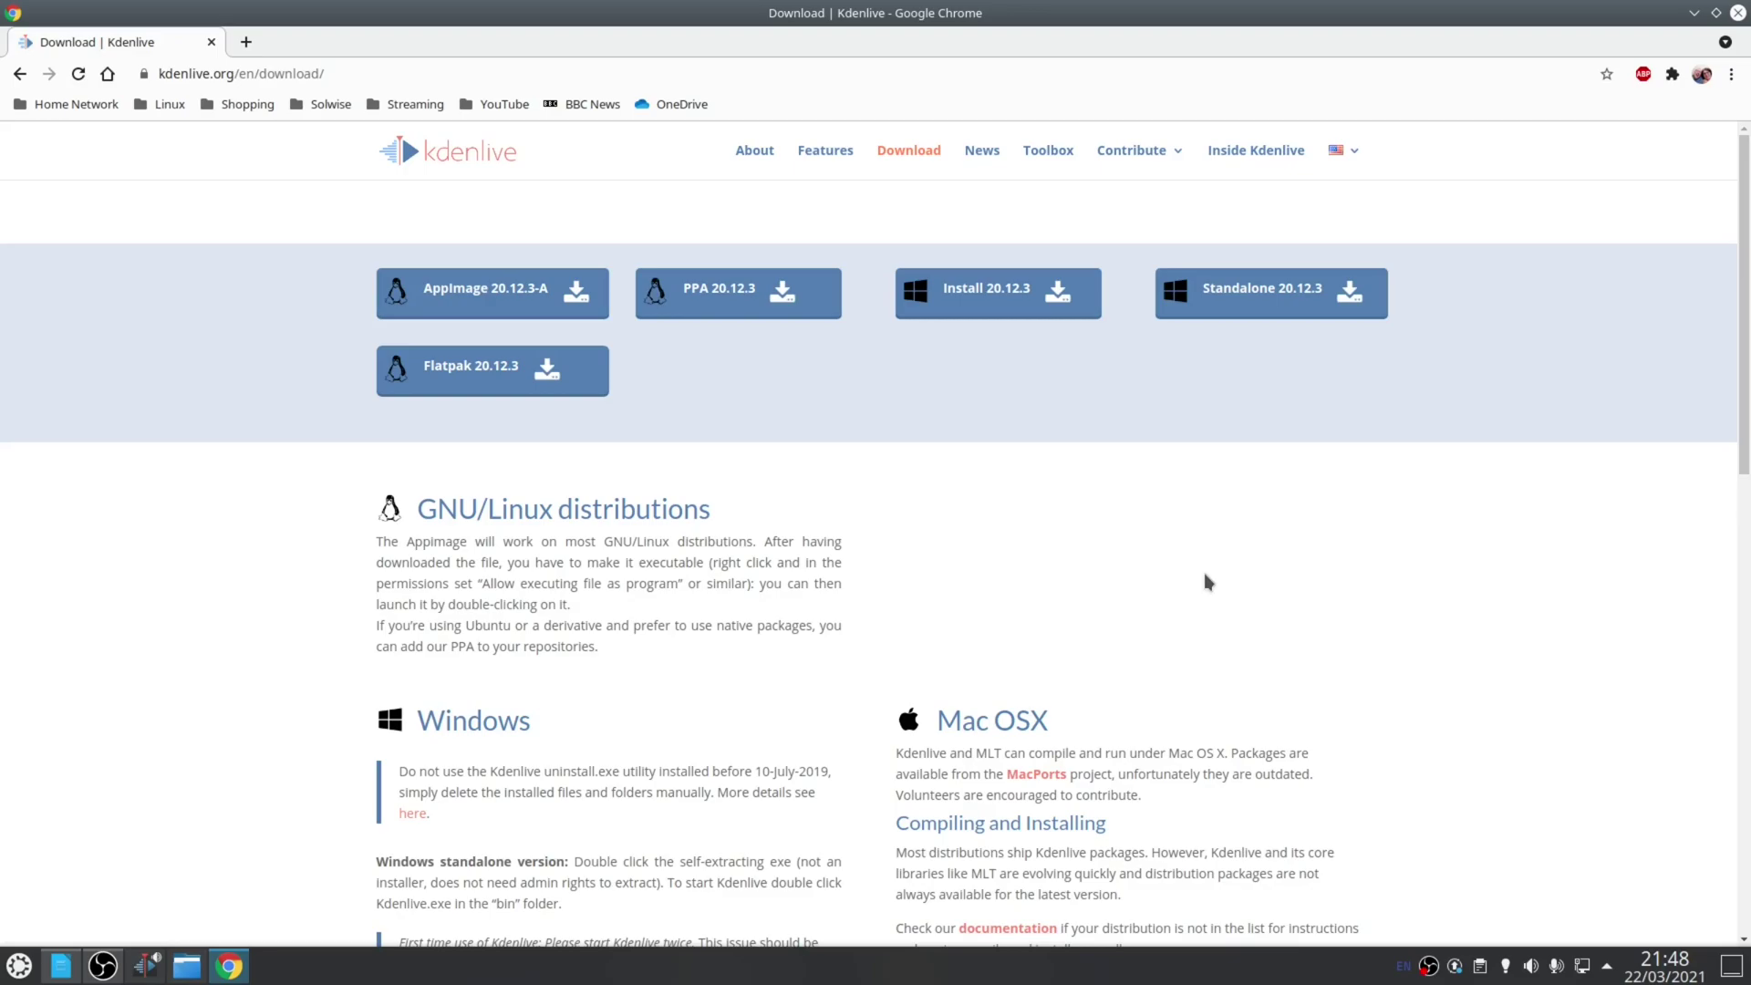
Switch from the Kdenlive 20.12.3 download page in Chrome to the Kdenlive editor.
key("alt+Tab")
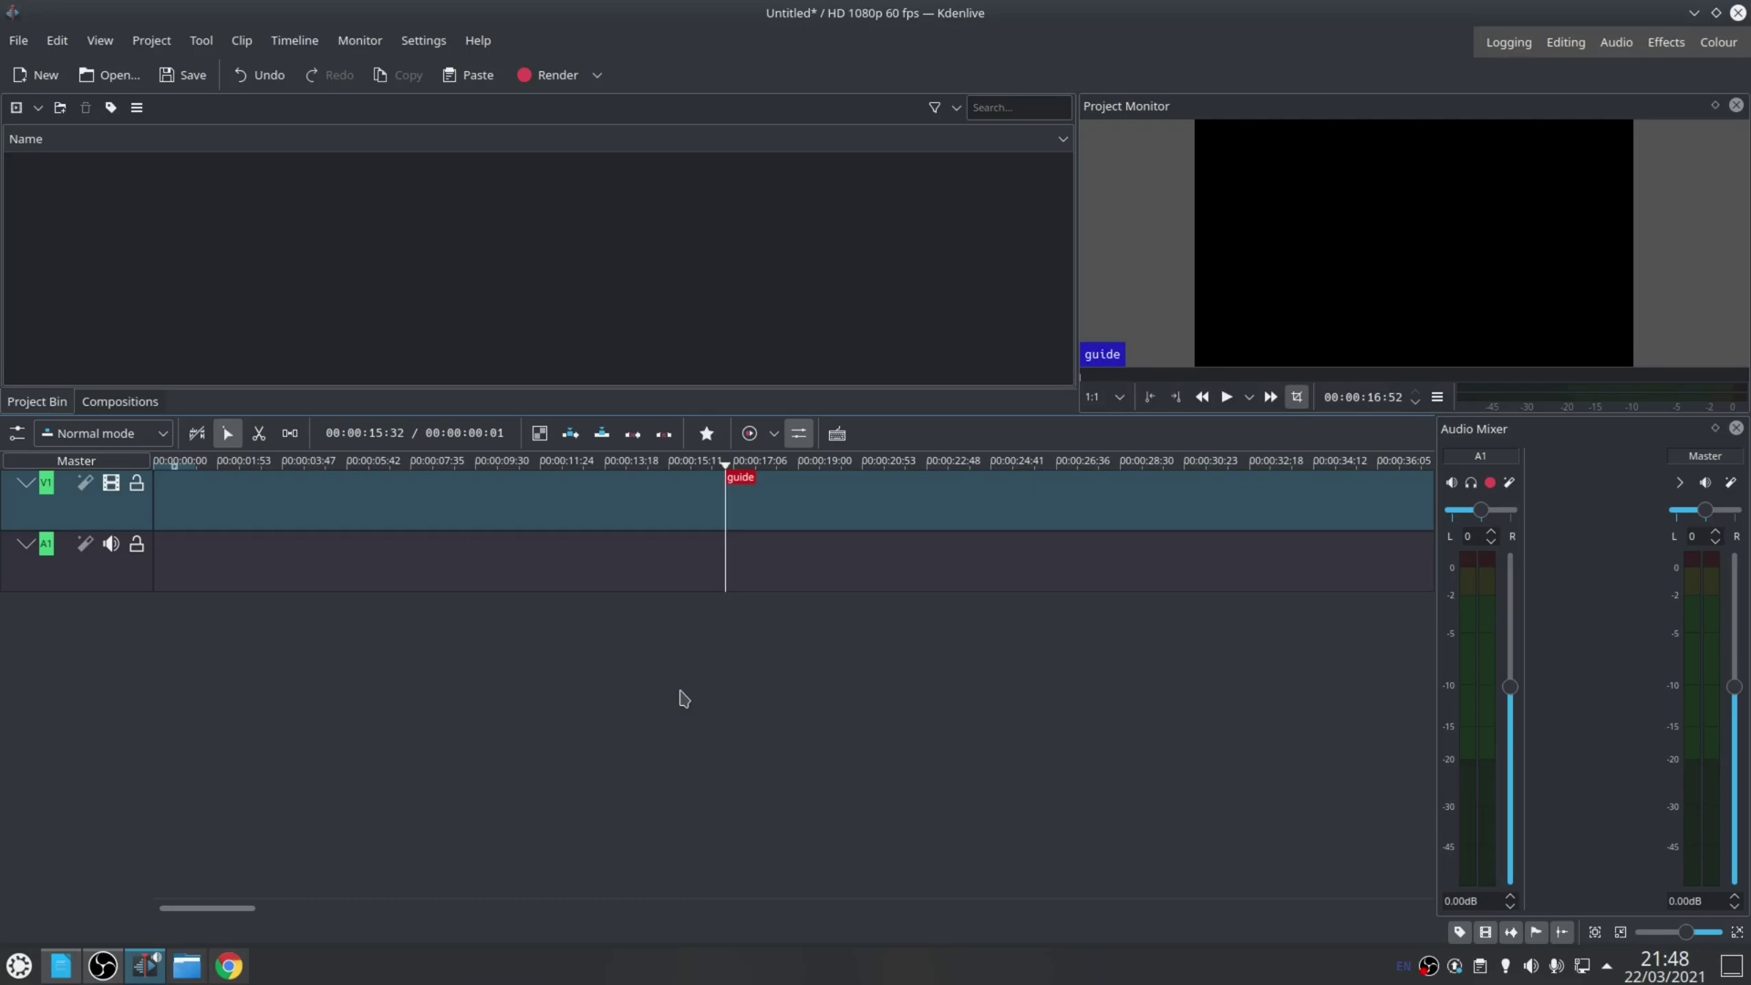
Drag the Universal Linux Packages video from Dolphin into the Project Bin, then onto track V1.
left_click(186, 966)
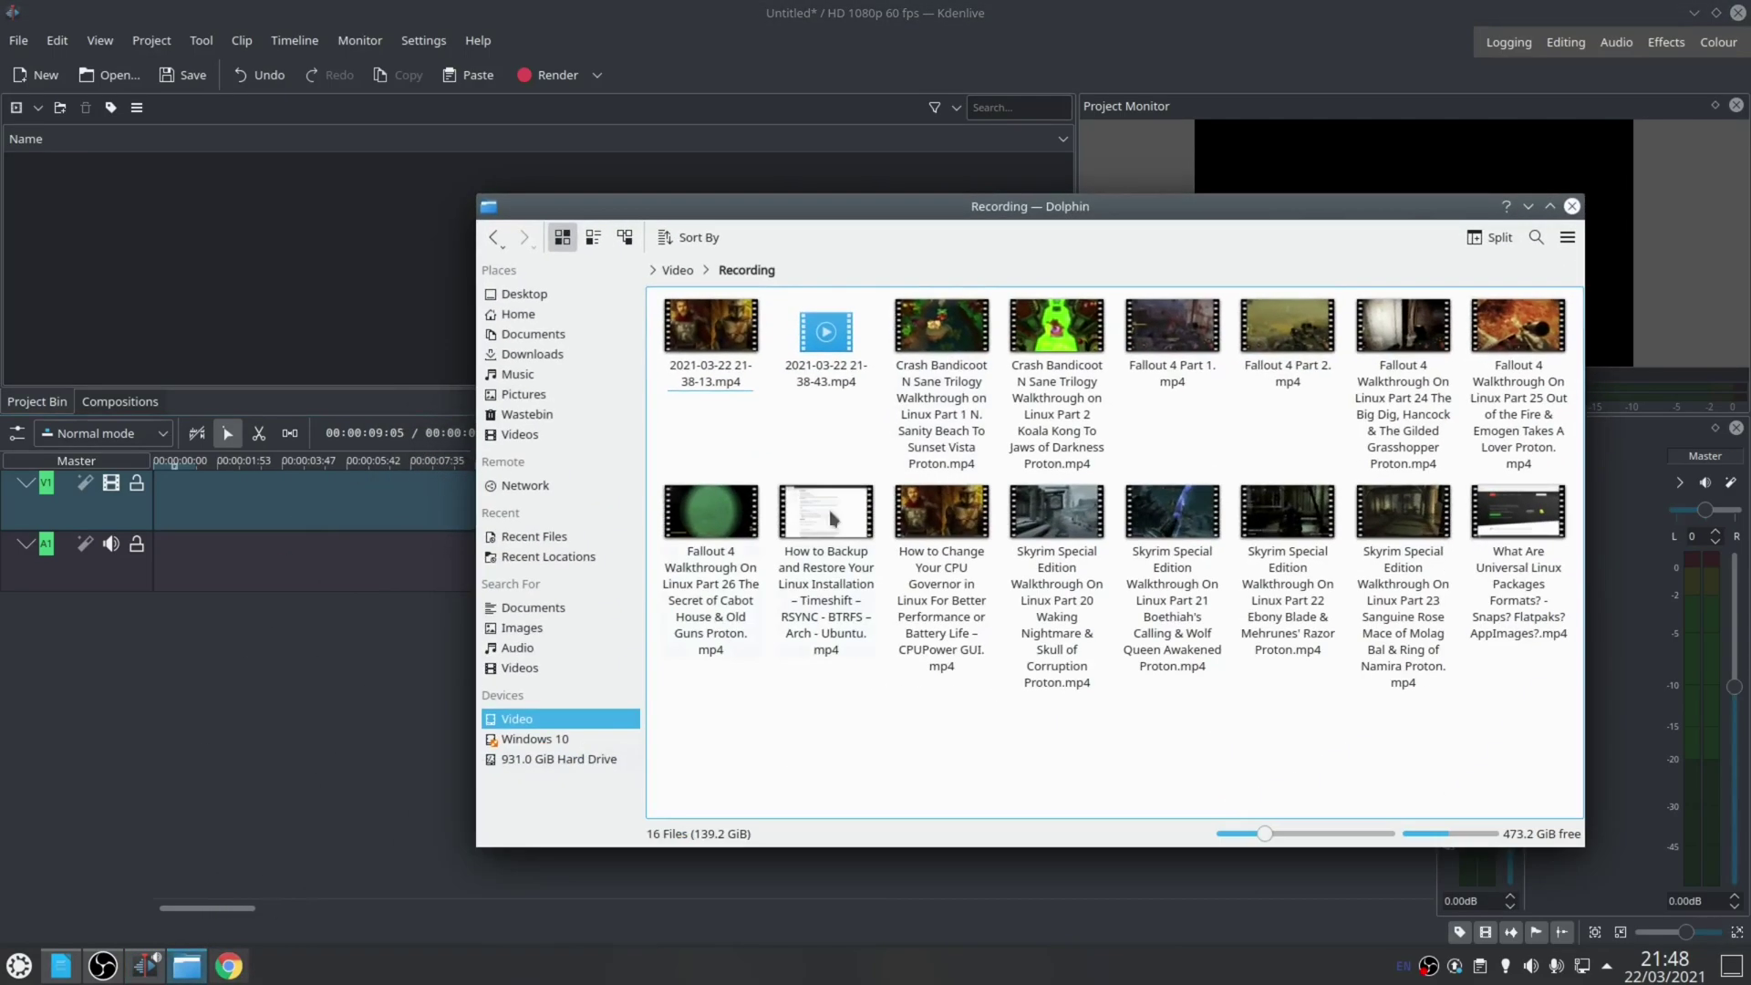
left_click(1532, 518)
left_click_drag(1533, 518, 289, 211)
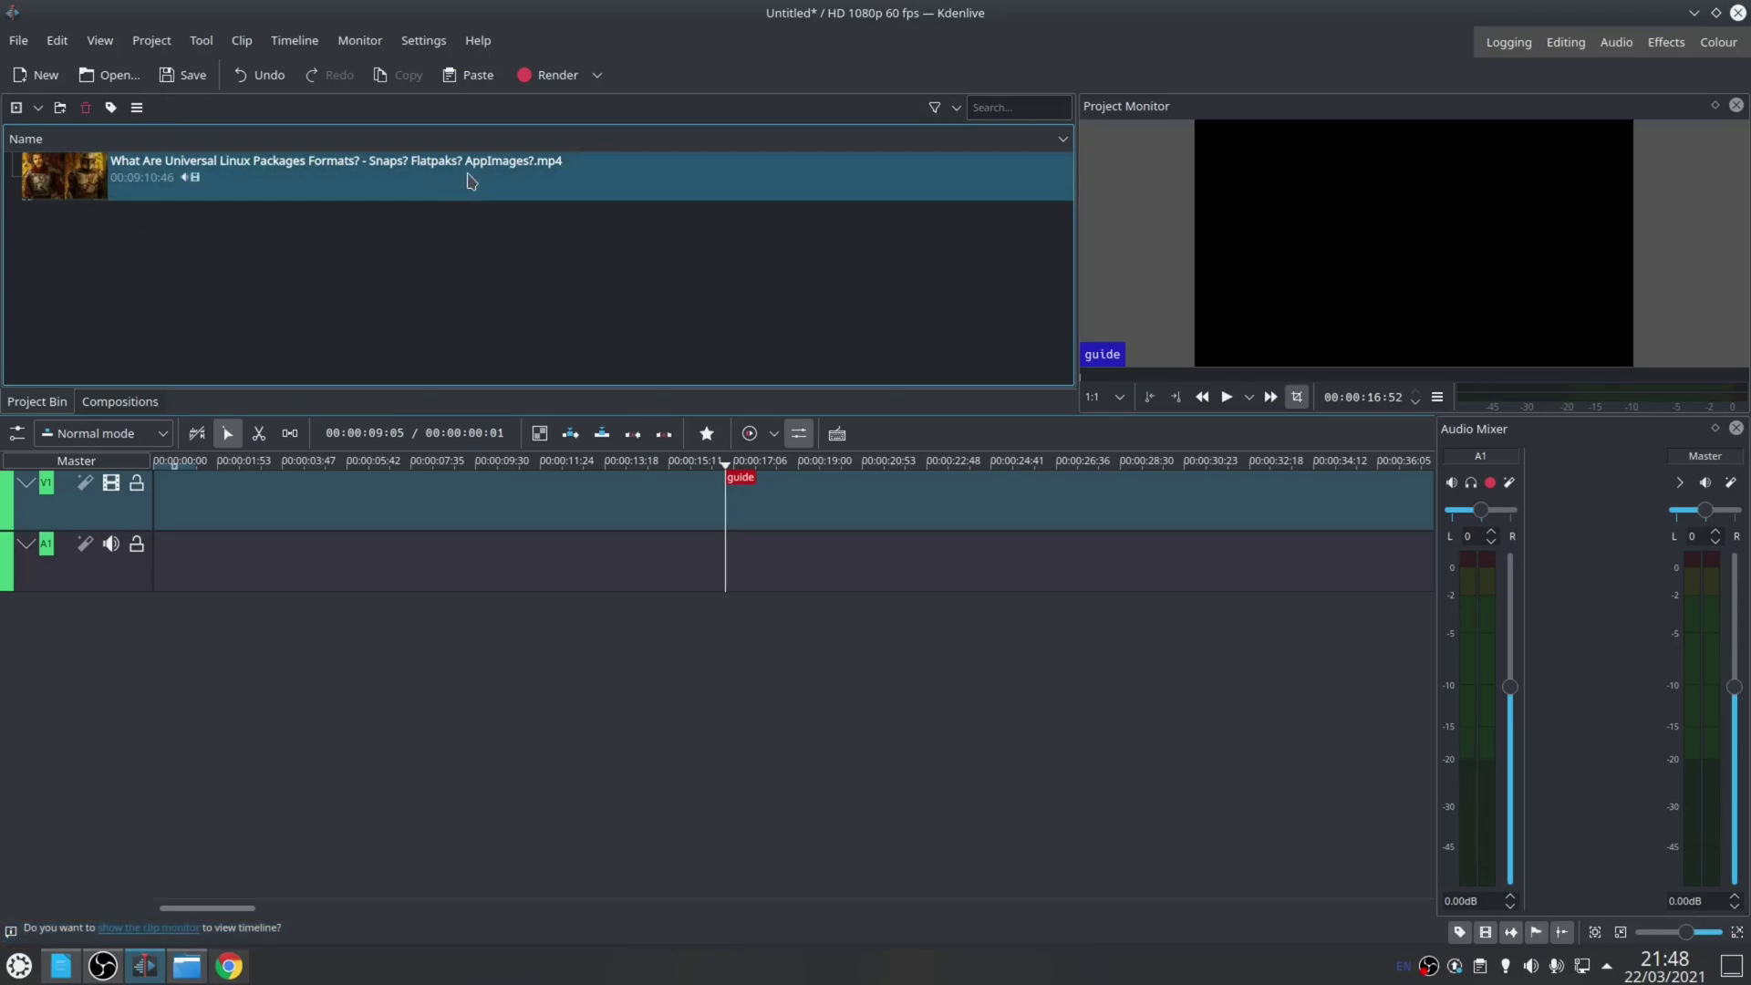
left_click_drag(473, 176, 372, 536)
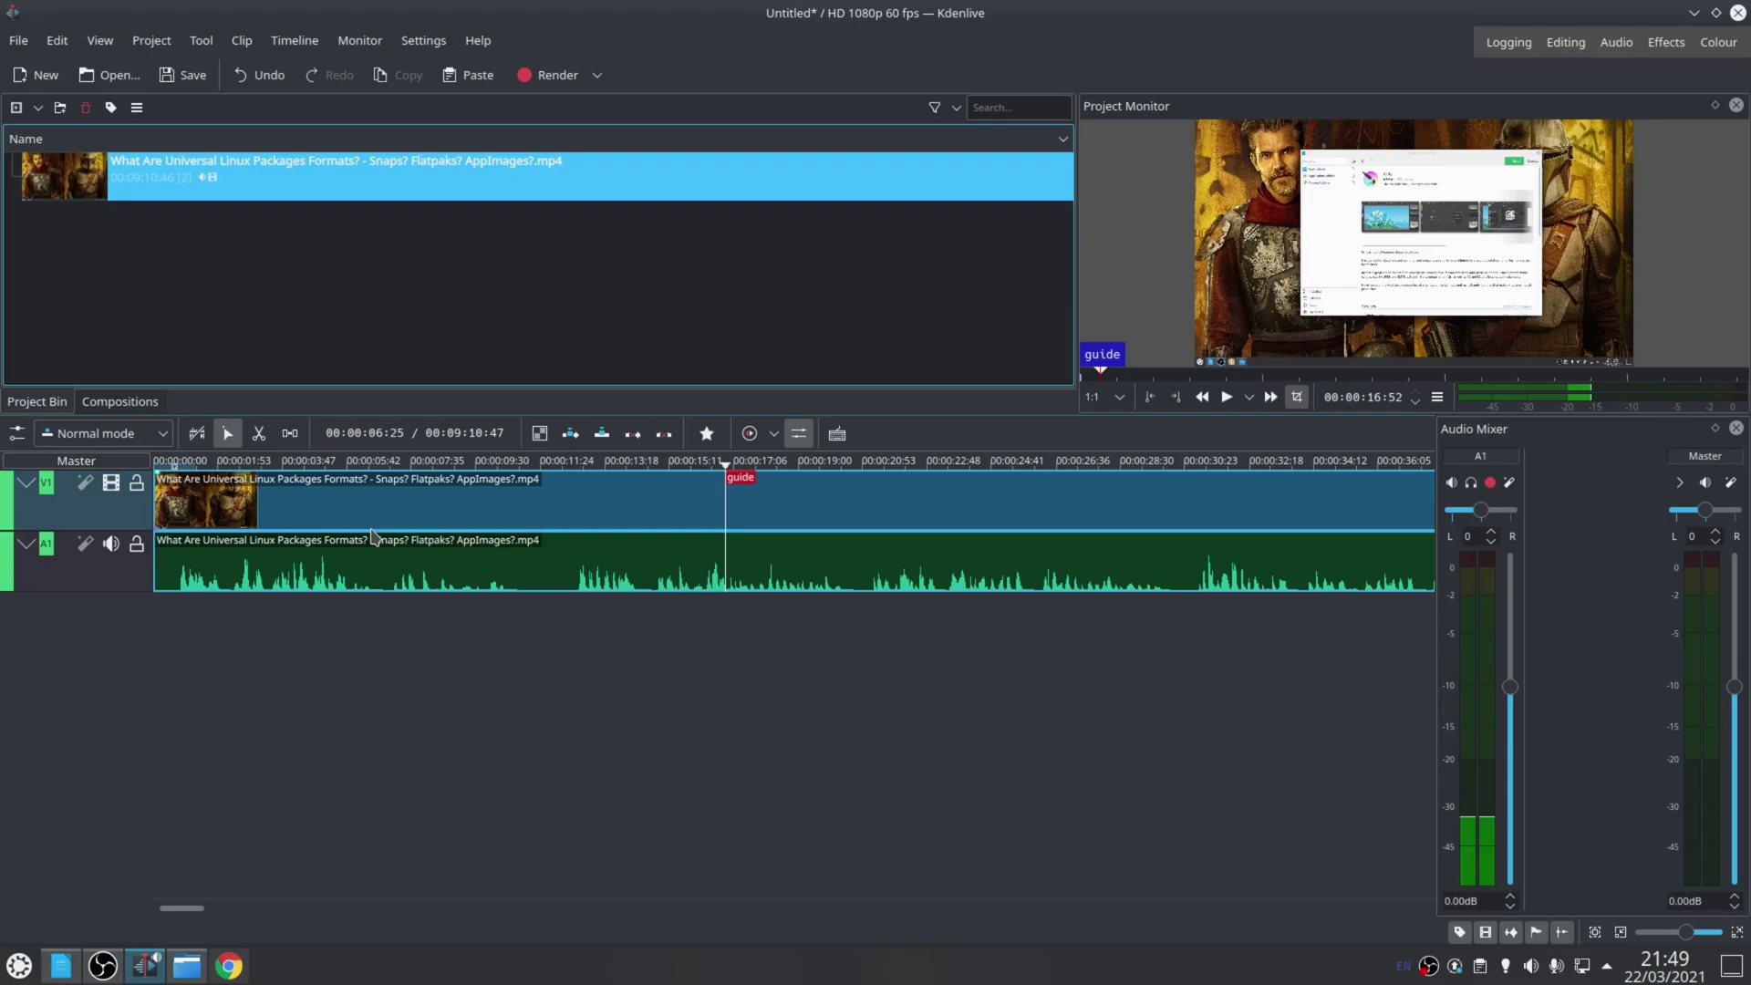
Glance at the Timeline menu, then open the Rendering dialog with Ctrl+Enter.
left_click(293, 40)
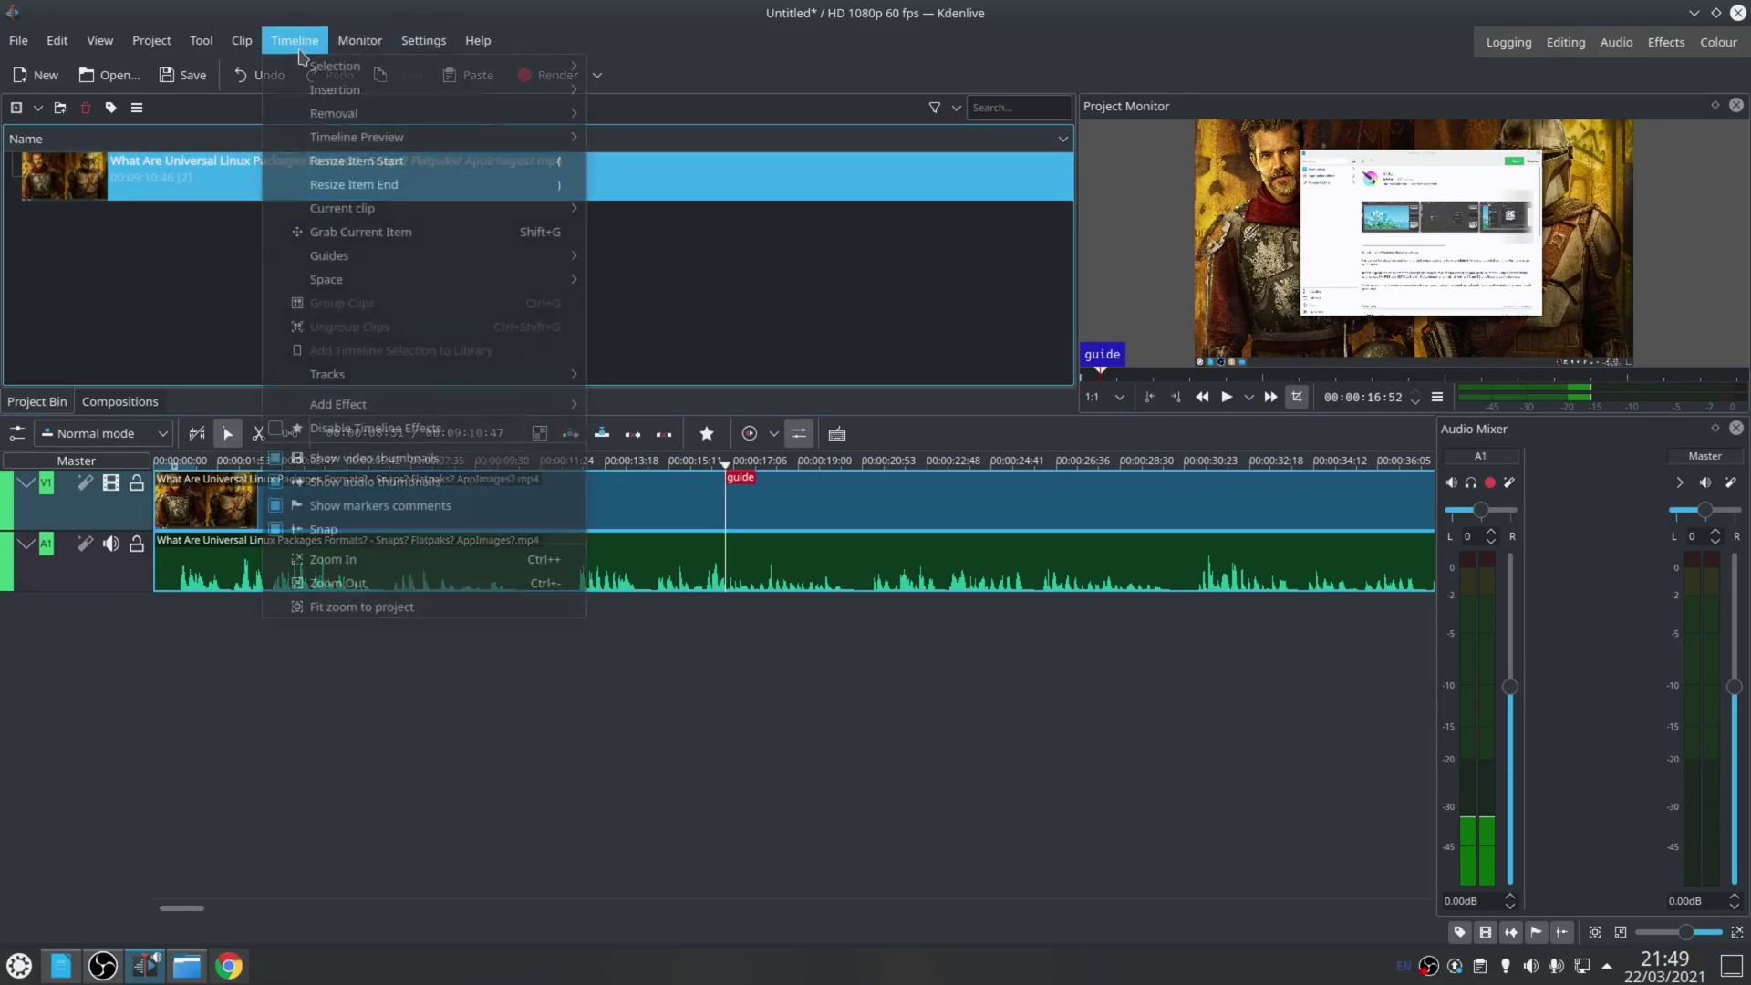
left_click(730, 351)
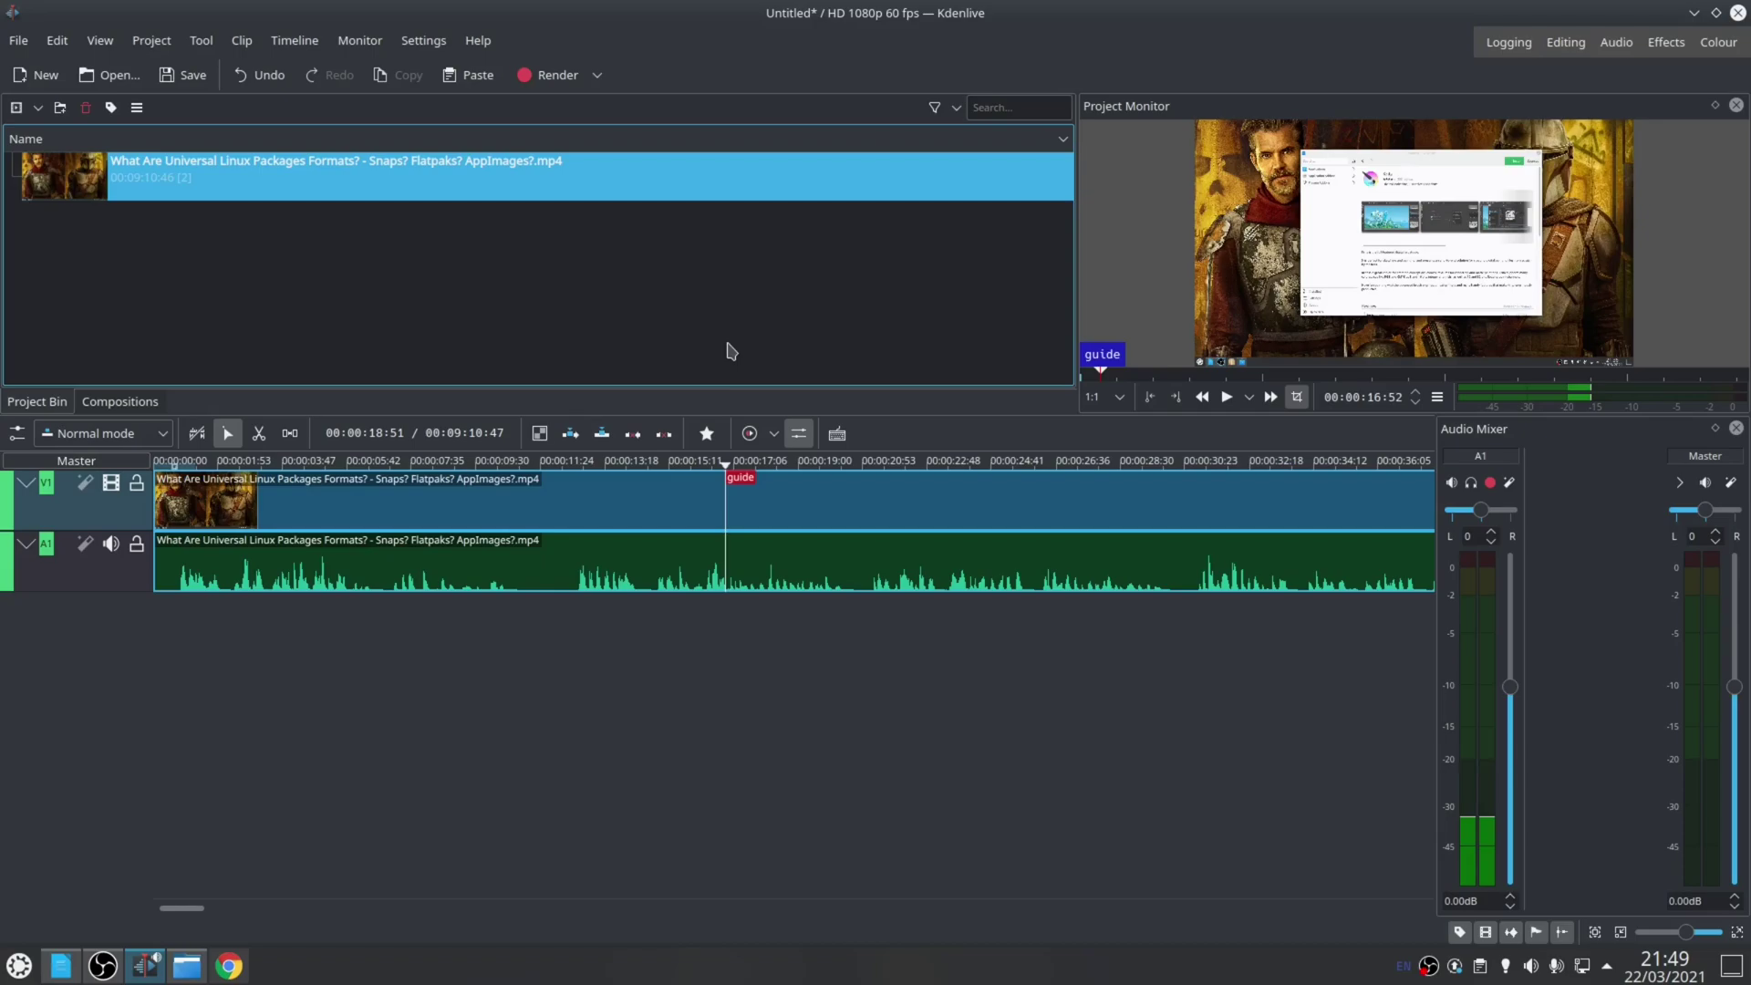
key("ctrl+Return")
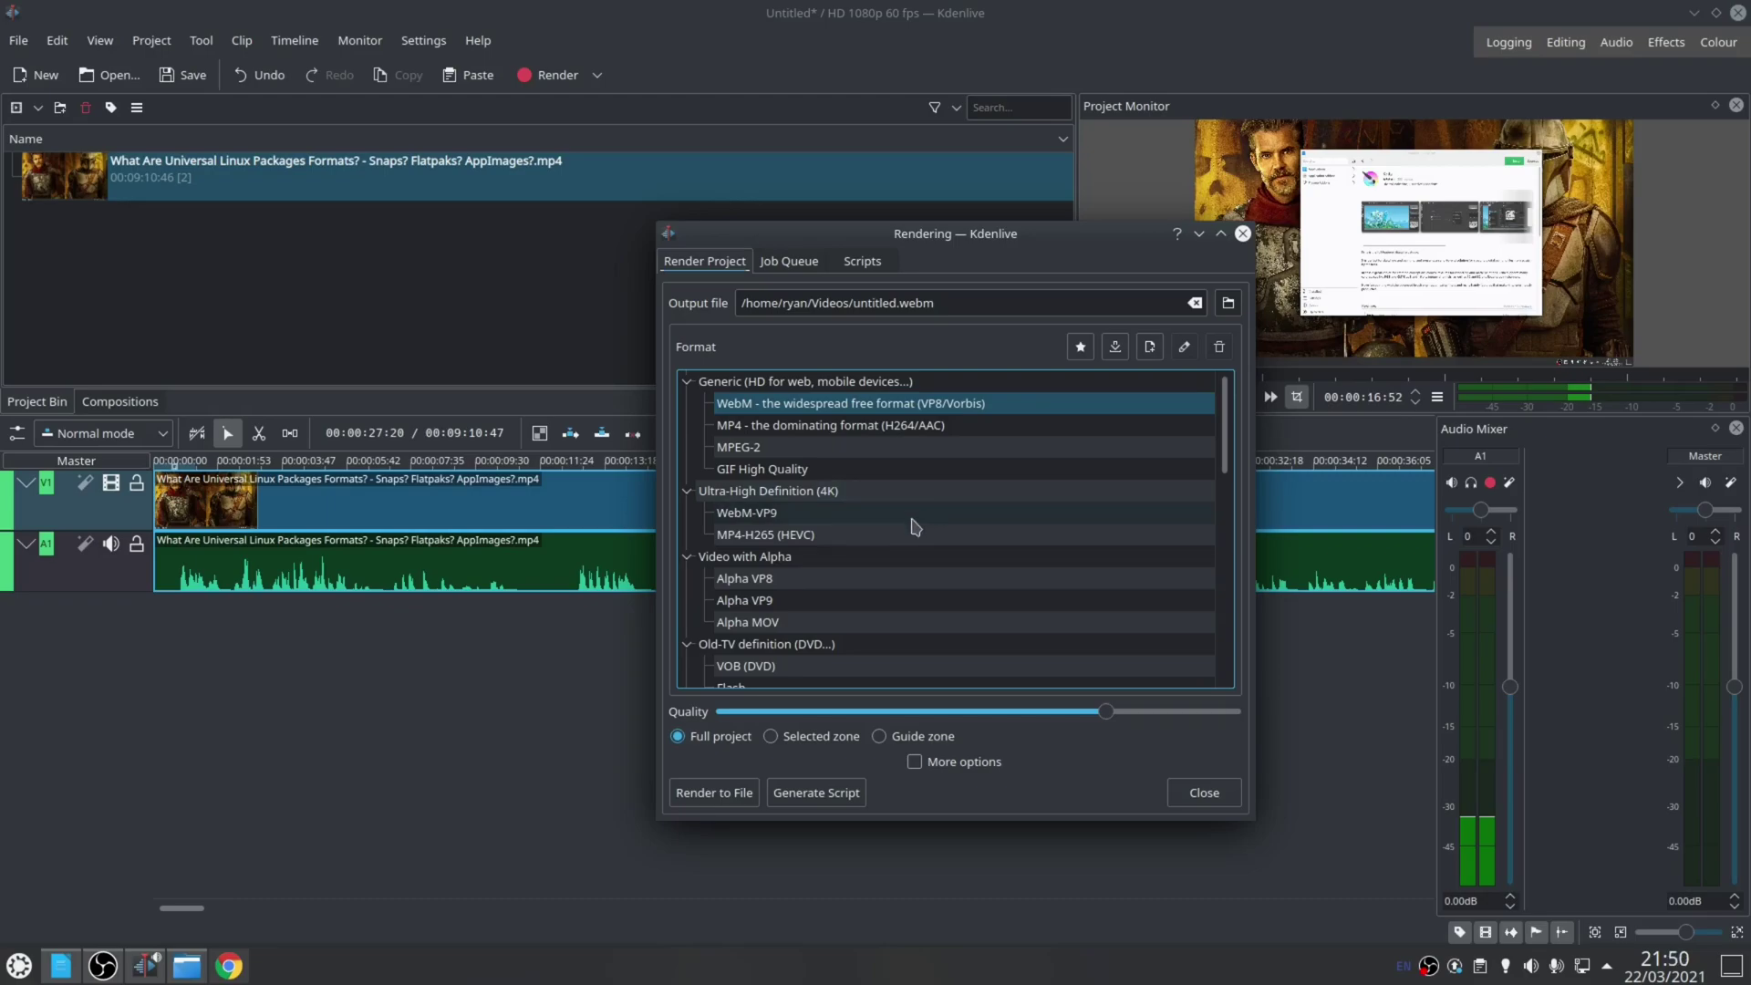
Select NVENC H264 CBR under GPU testing as the render format, making the output untitled.mp4.
scroll(911, 520, "down", 4)
left_click(809, 516)
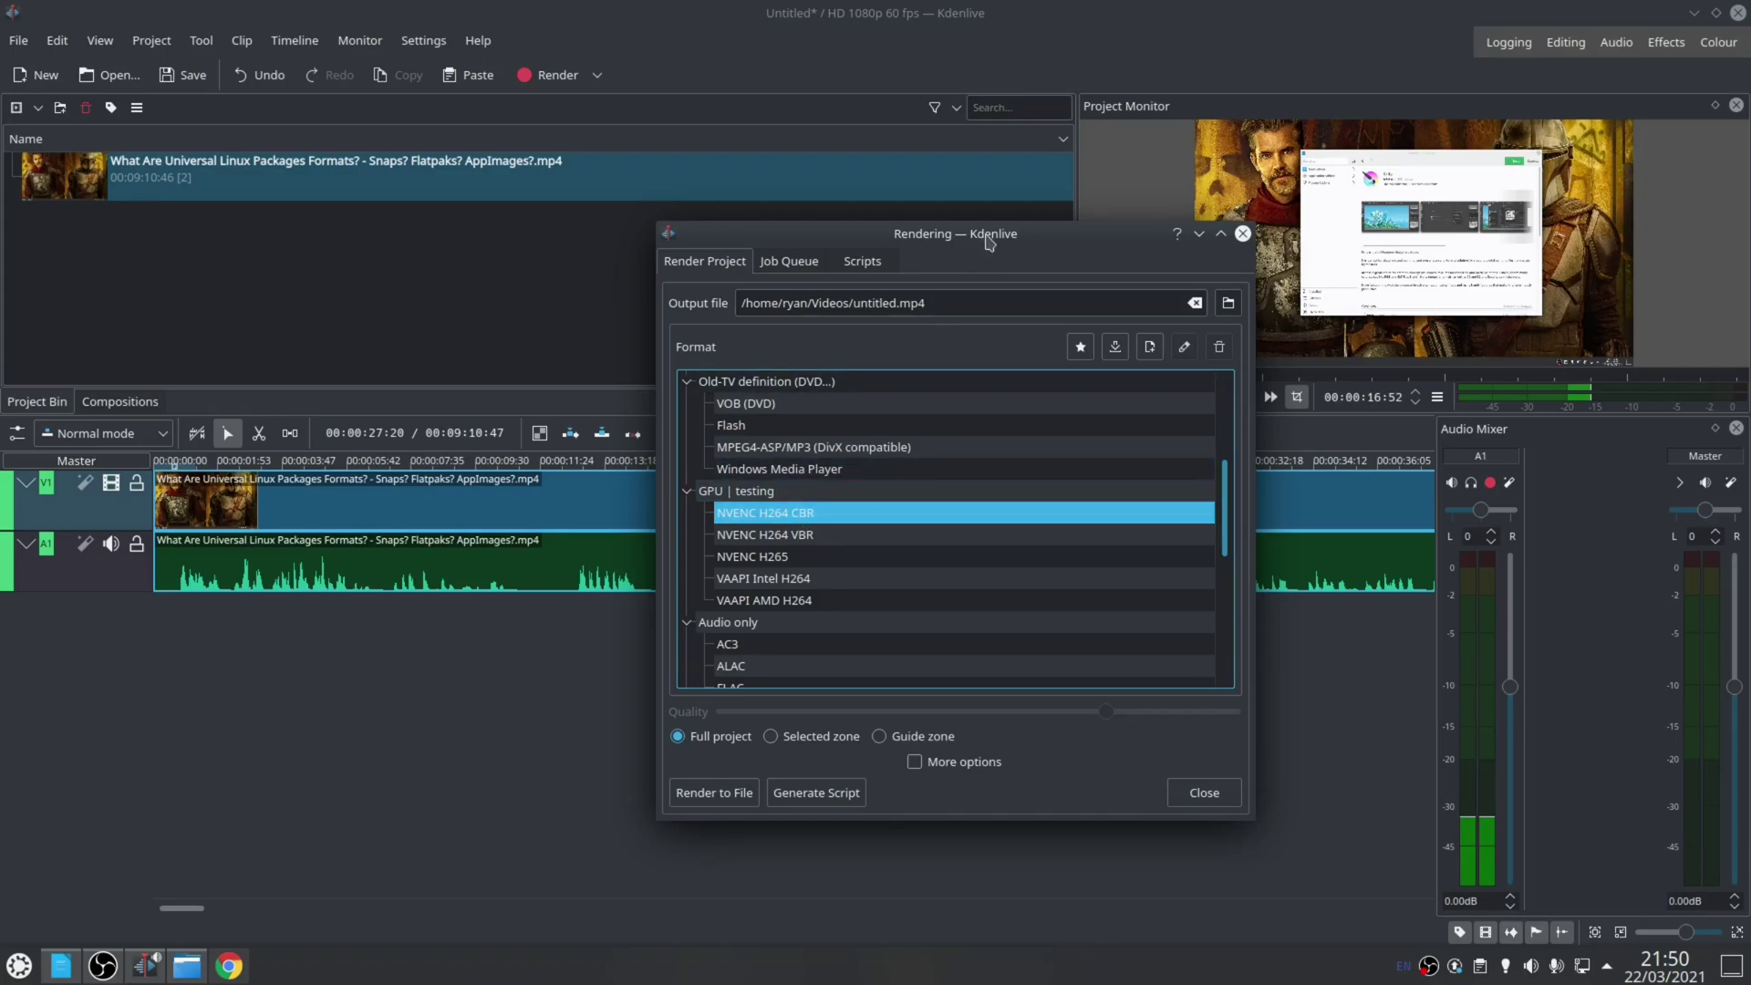
Enable rescaling in the extra render options and set the output height to 1440.
left_click_drag(986, 234, 735, 165)
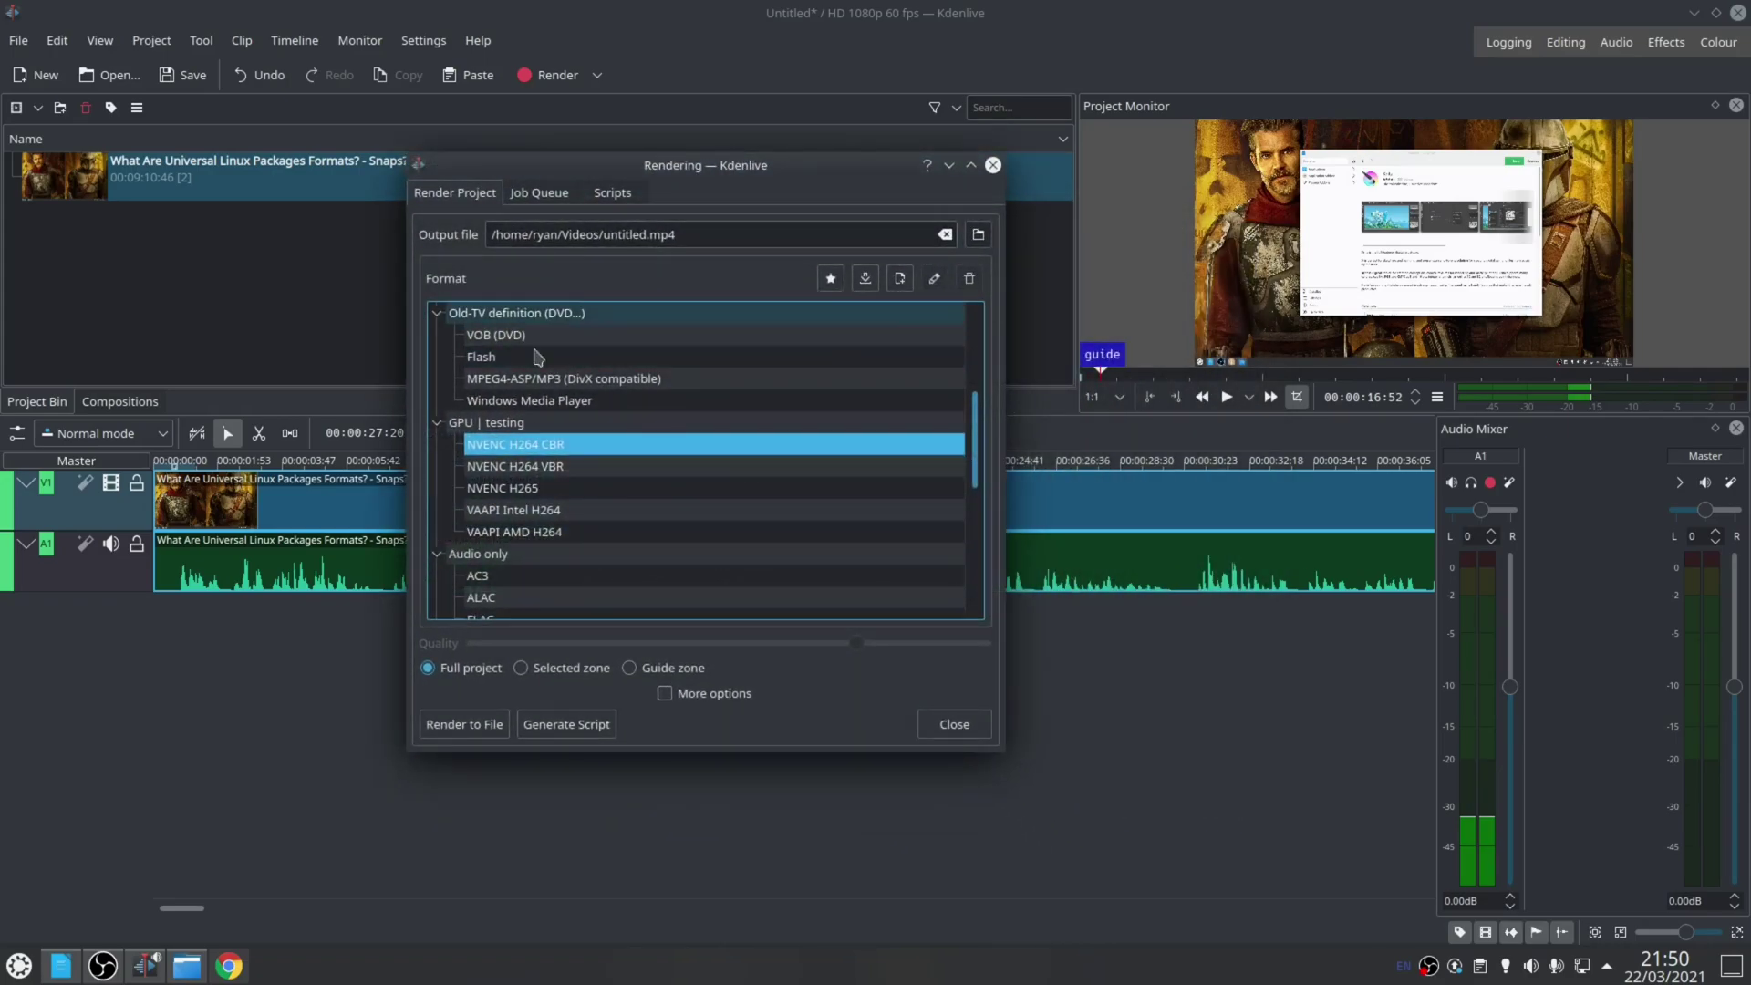
left_click(720, 695)
left_click(779, 444)
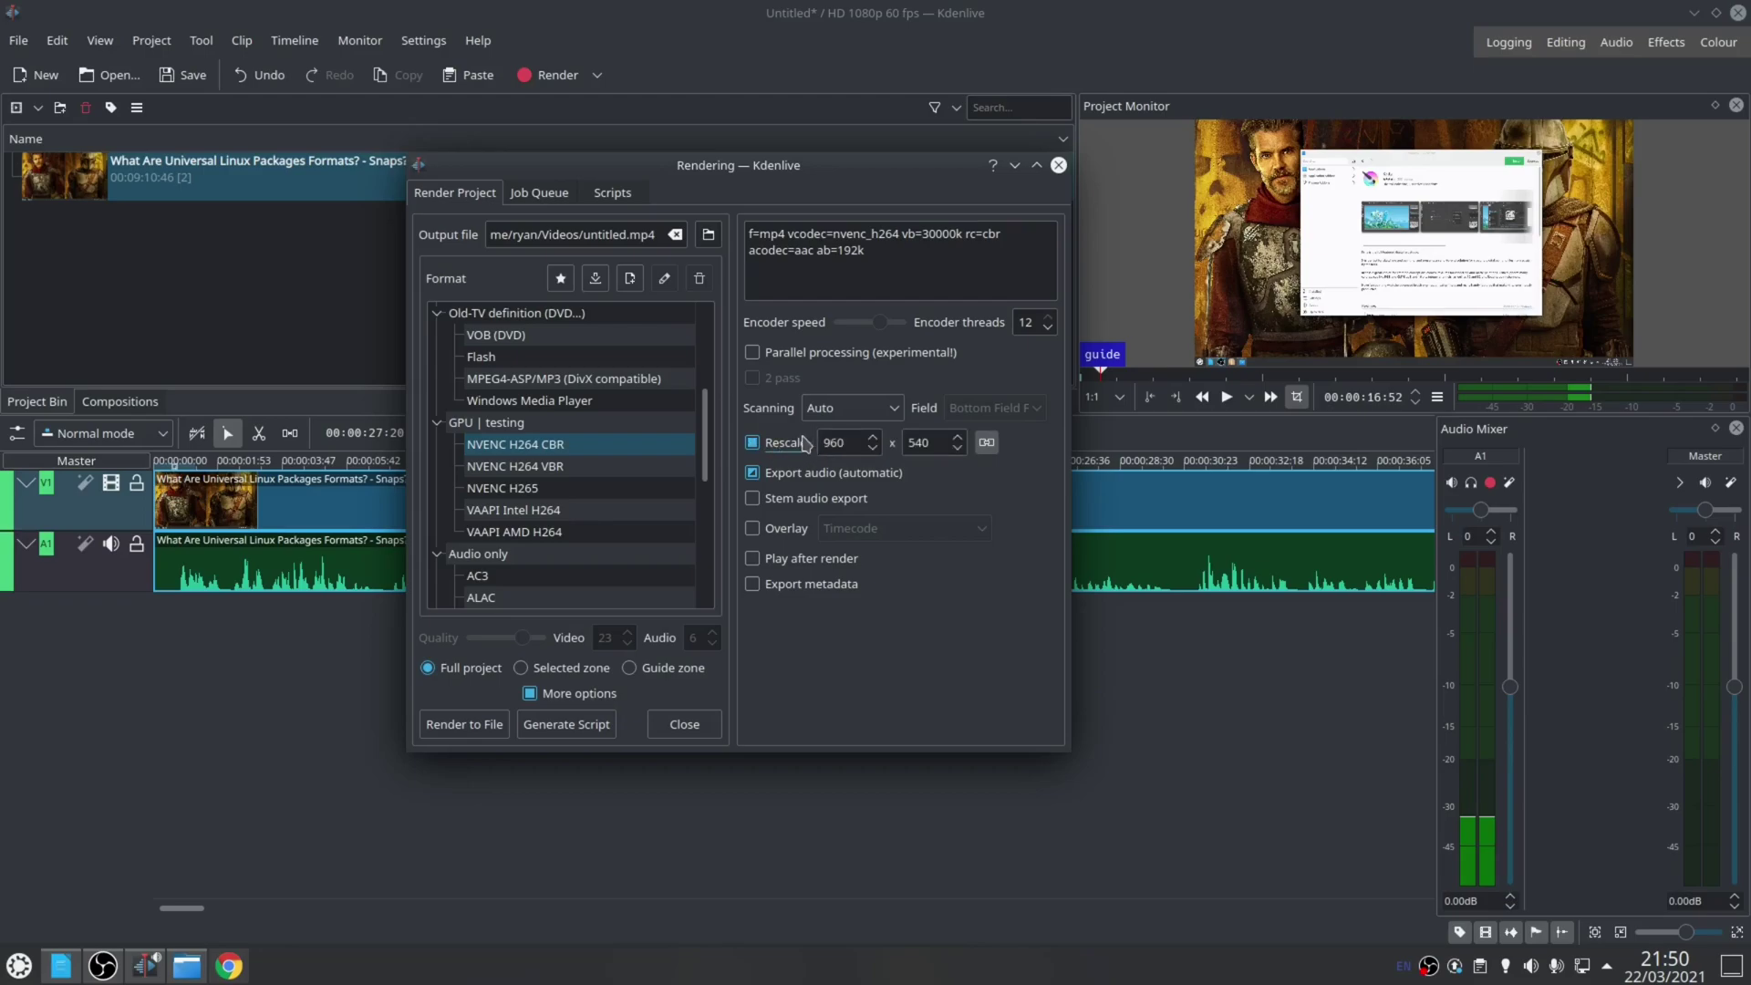
double_click(939, 444)
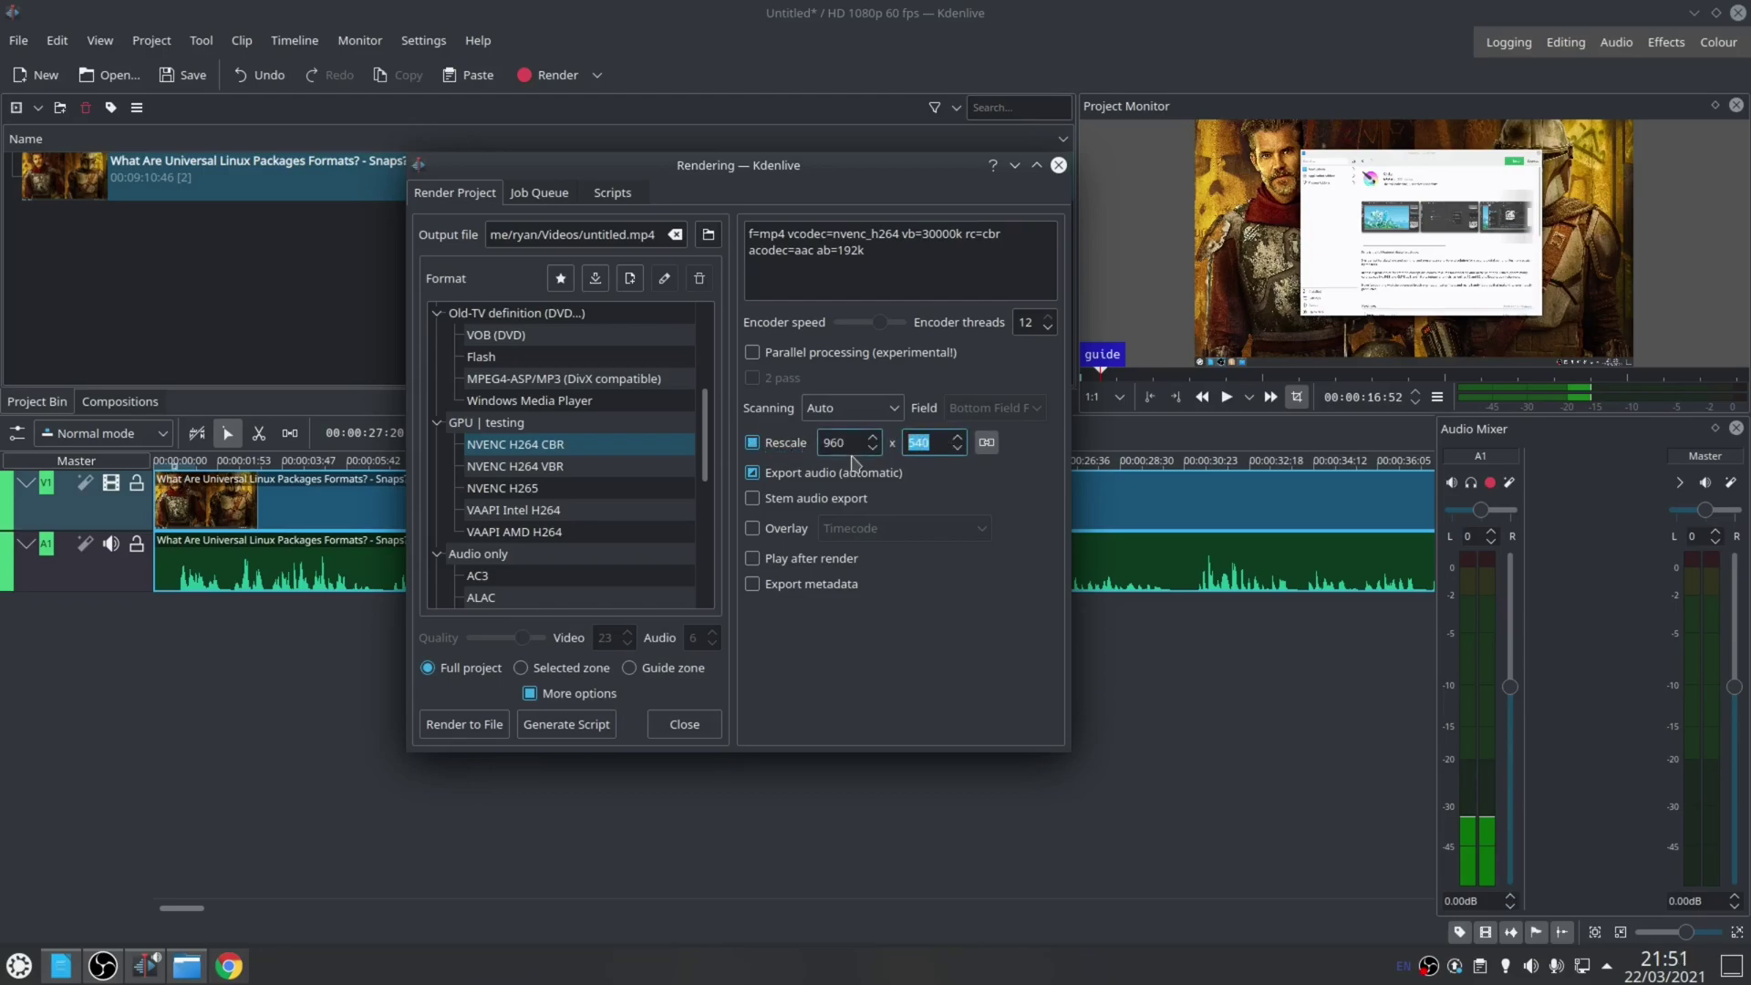
type("1440")
Save the render output as Test.mp4 in the Videos folder.
left_click(896, 269)
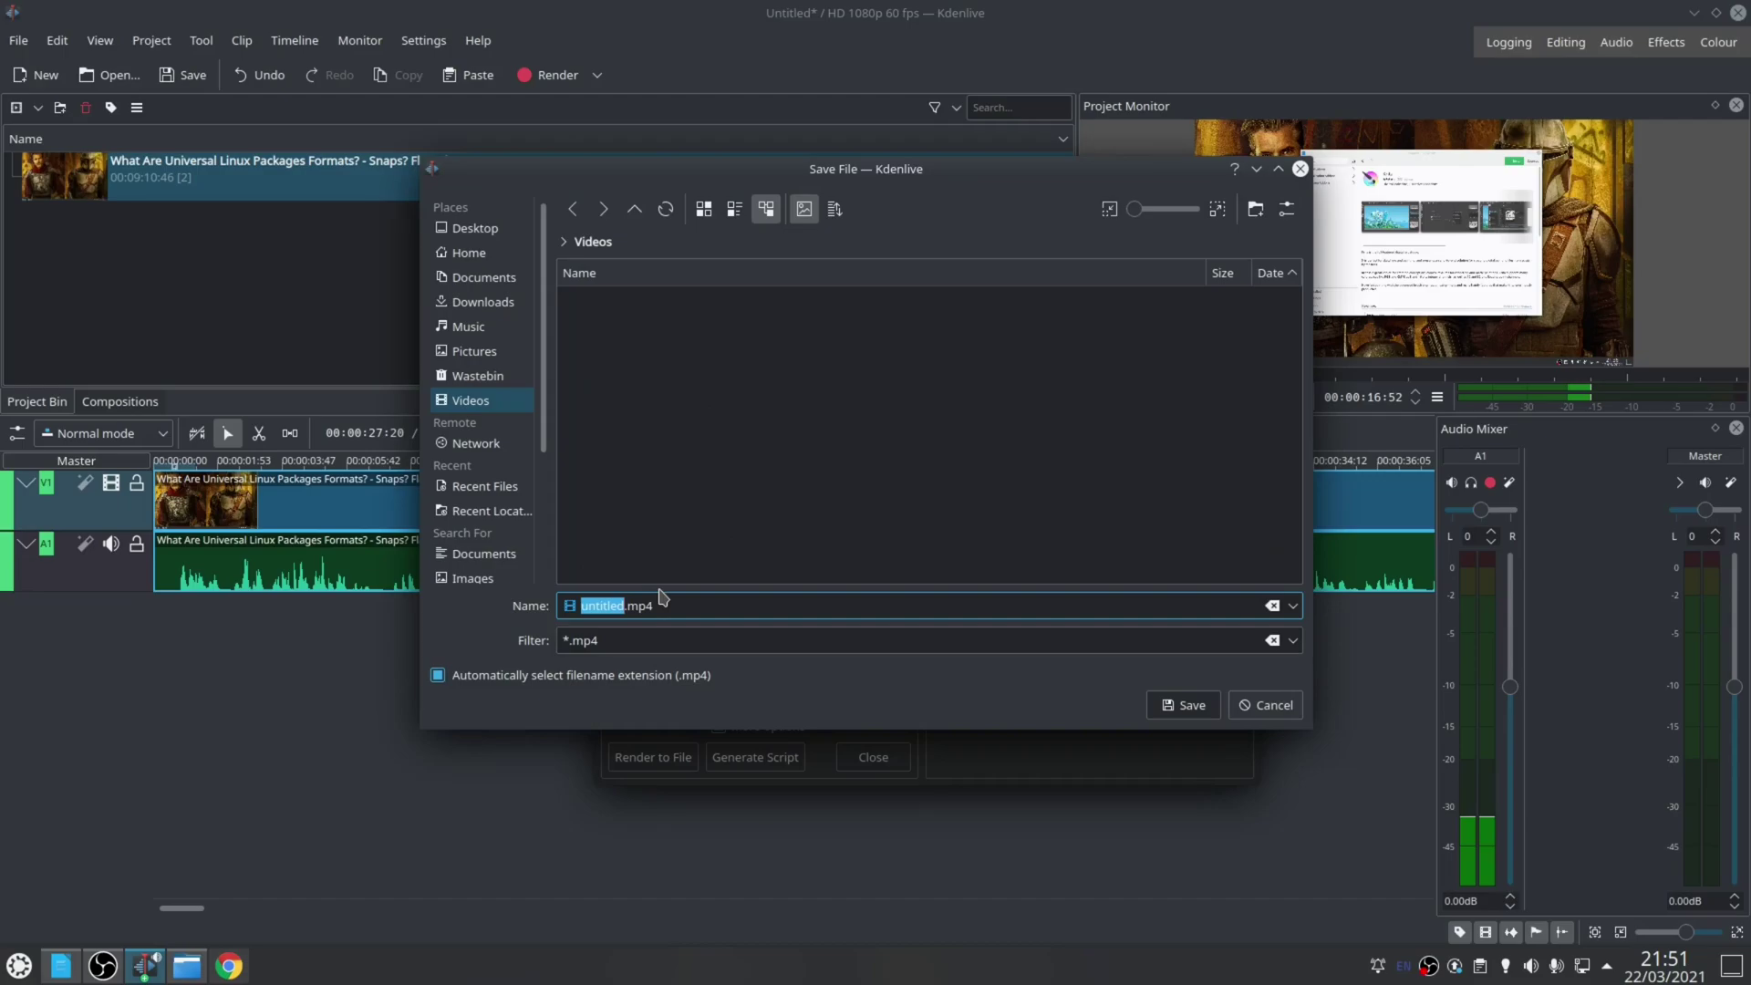
type("Test")
left_click(1163, 702)
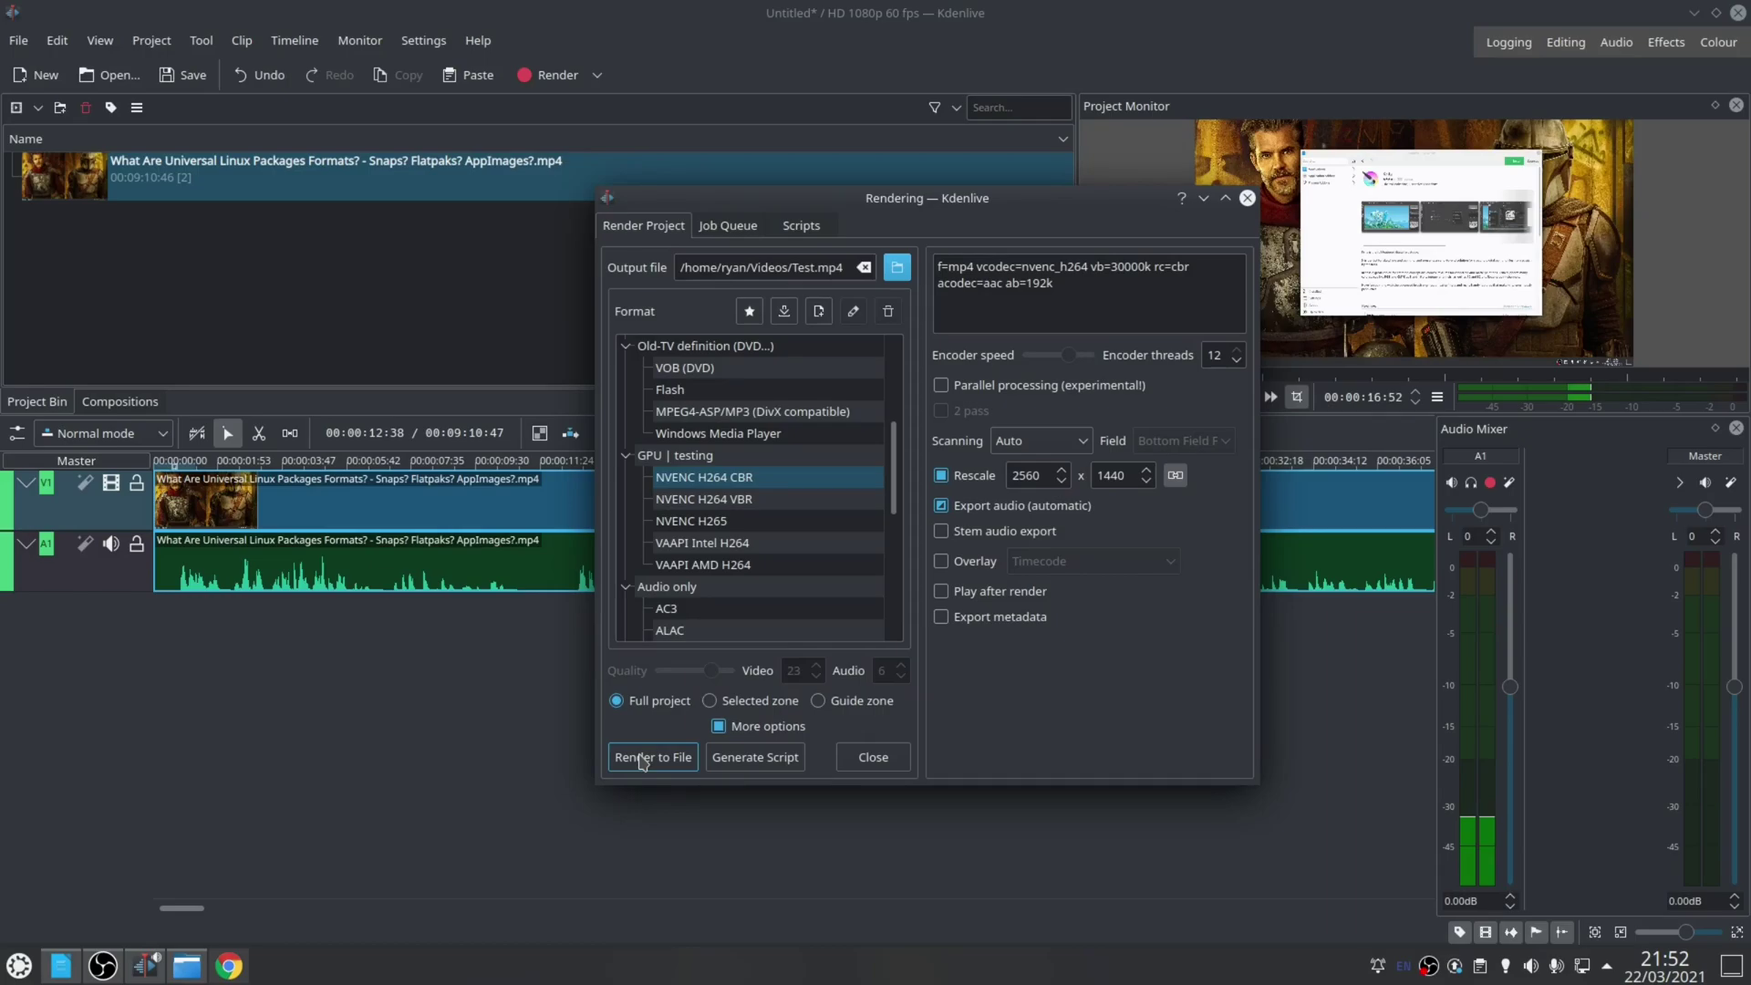
Start rendering the project to Test.mp4.
left_click(642, 757)
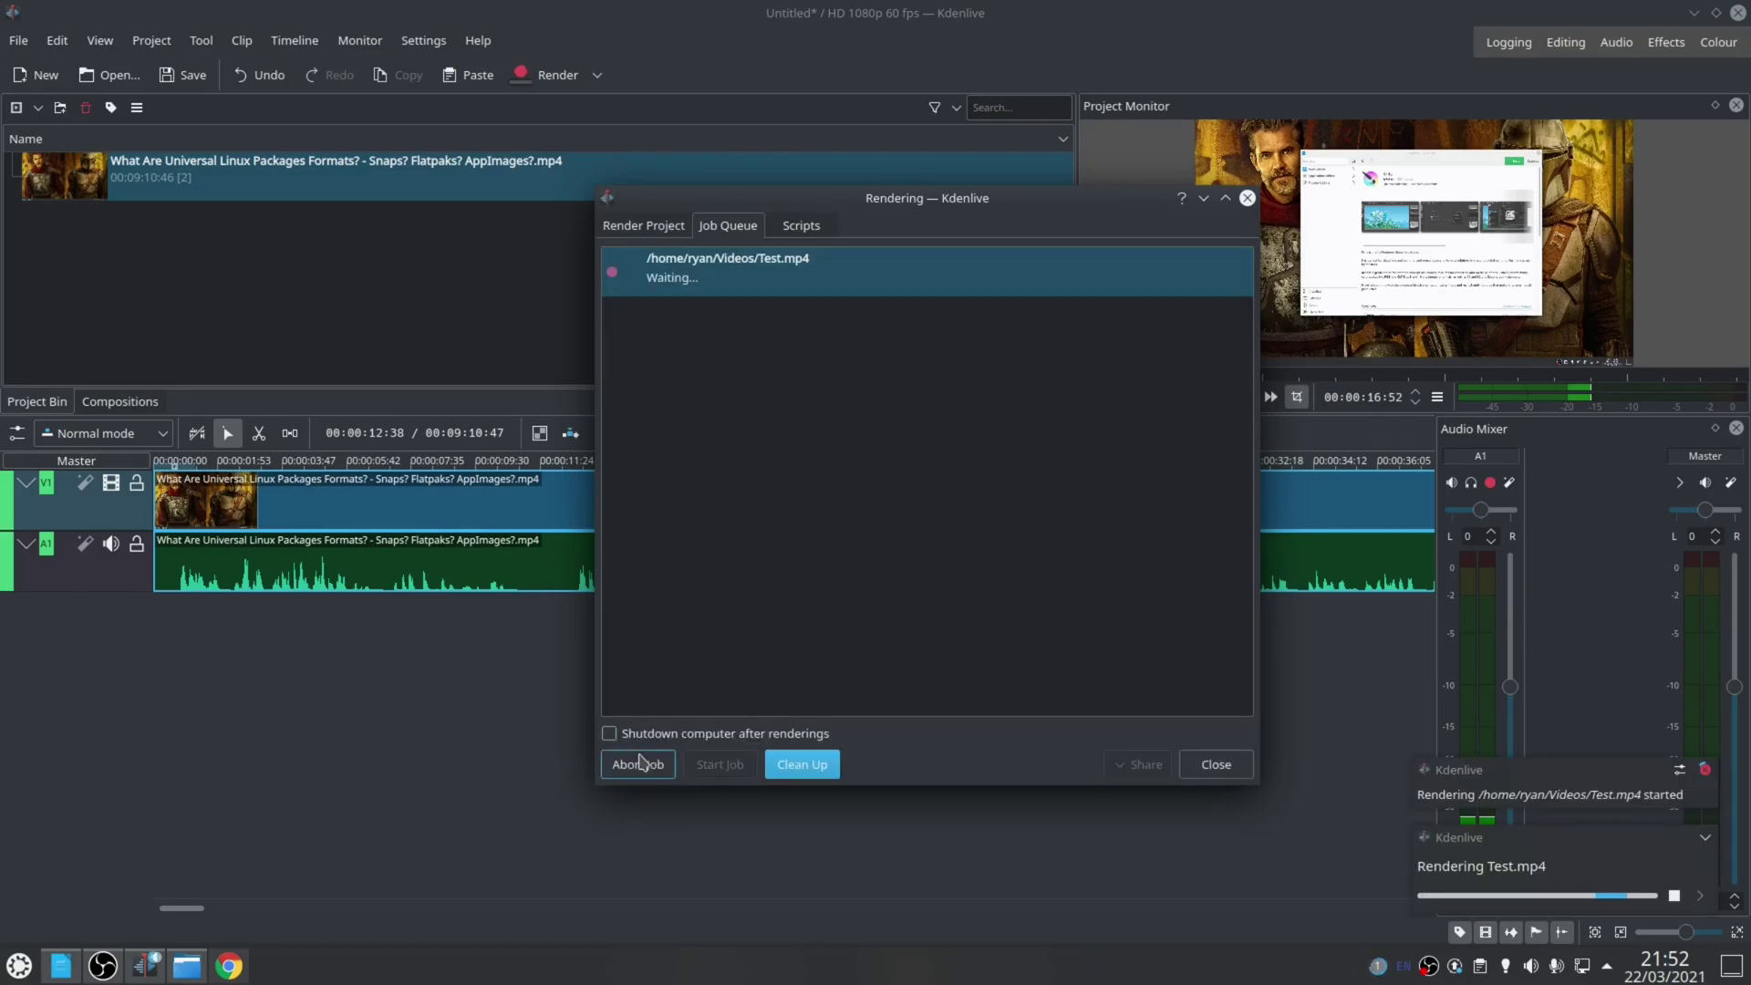